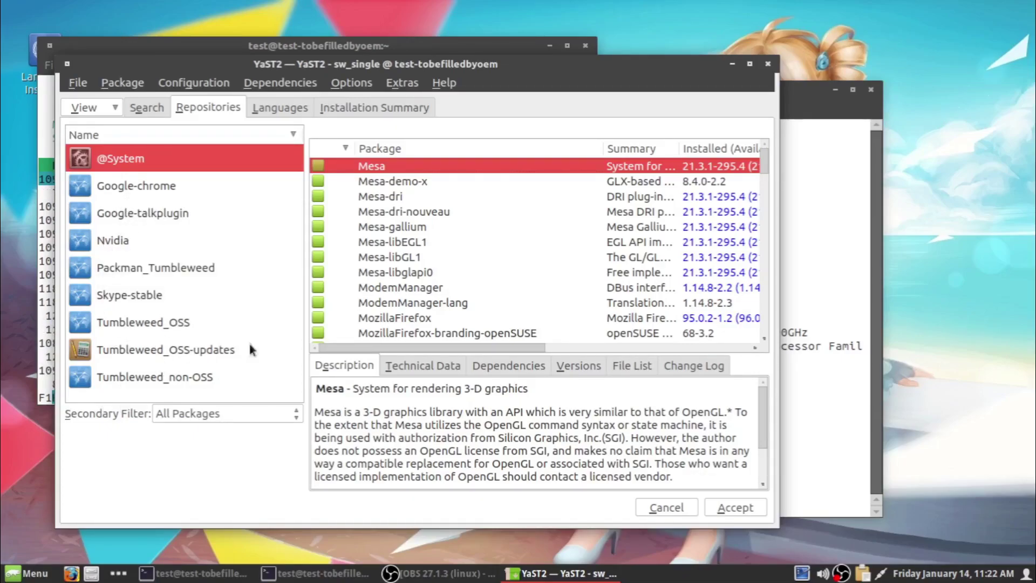
- Search the software packages by name, keywords and summary for 0ad
left_click(151, 108)
left_click(169, 141)
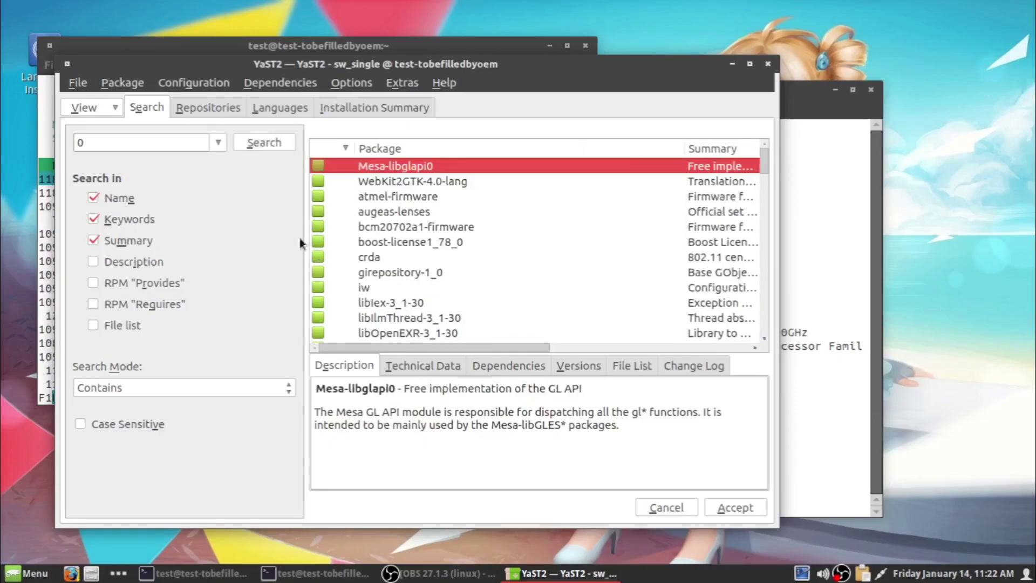
left_click(141, 141)
type("ad")
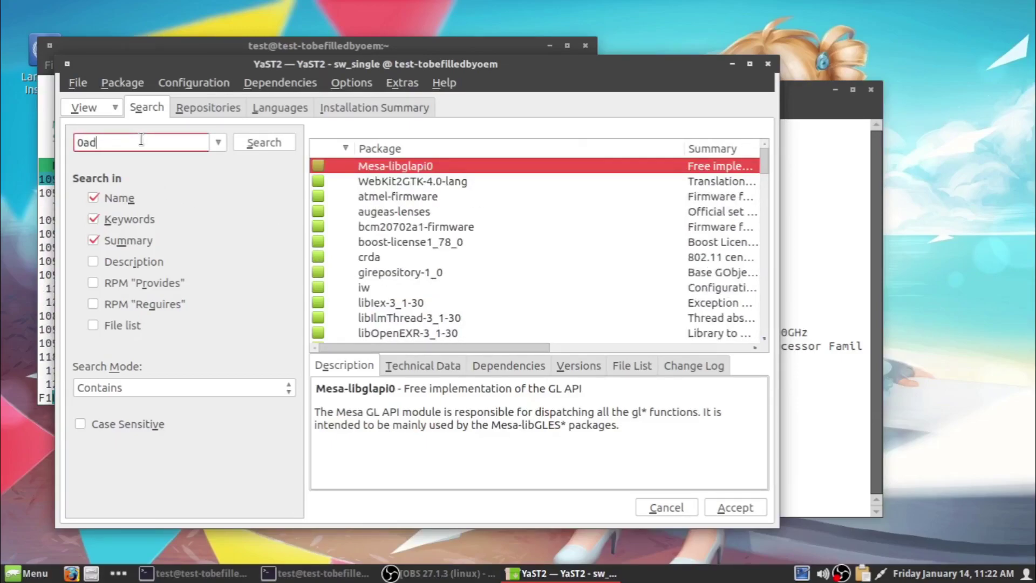
key("Return")
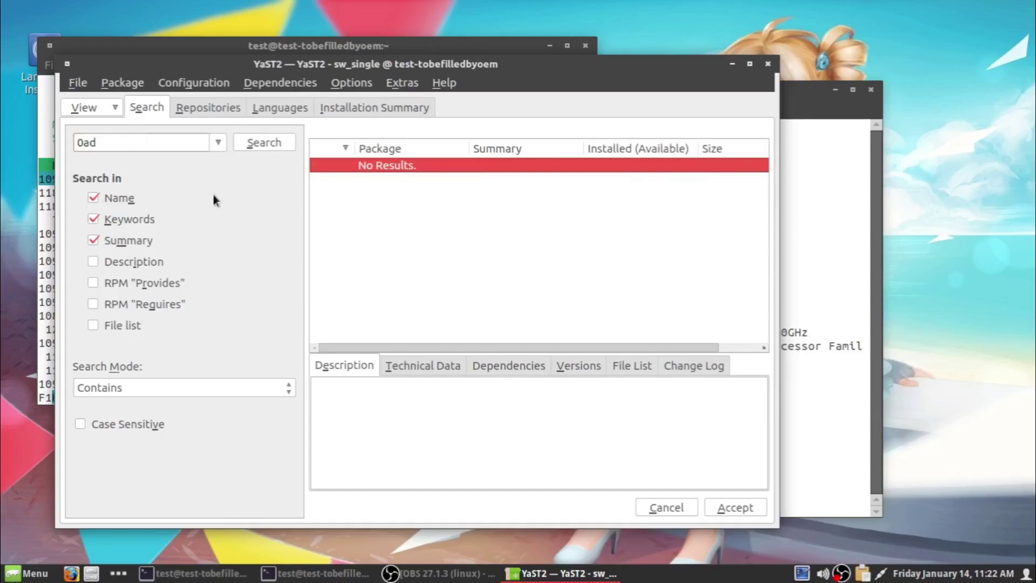
- Clear the package search term and close the software manager without applying any changes
left_click(118, 144)
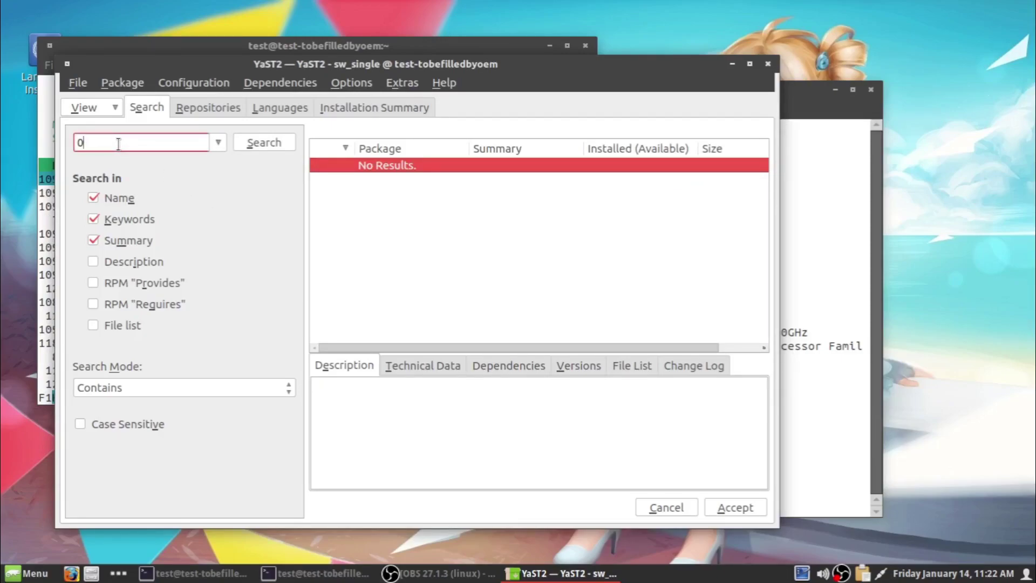
key("BackSpace")
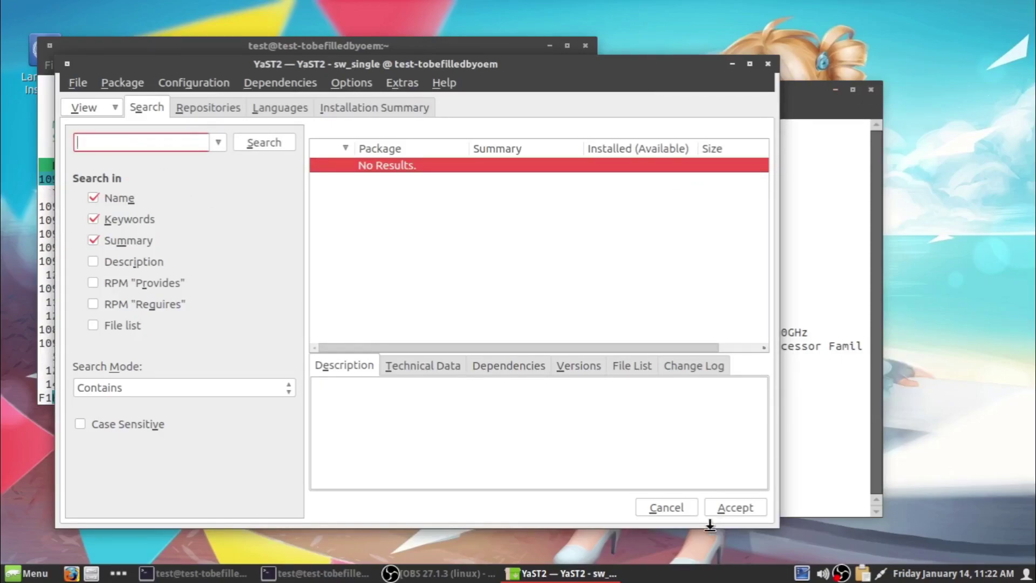
left_click(659, 509)
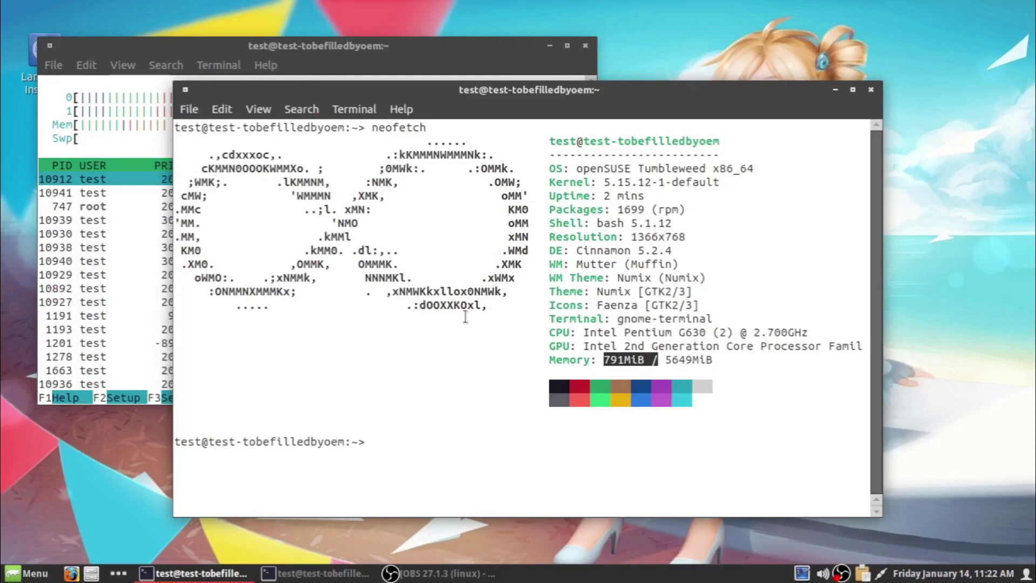
- Switch to OBS, look over its main window and help options, and minimise it again
mouse_move(434, 576)
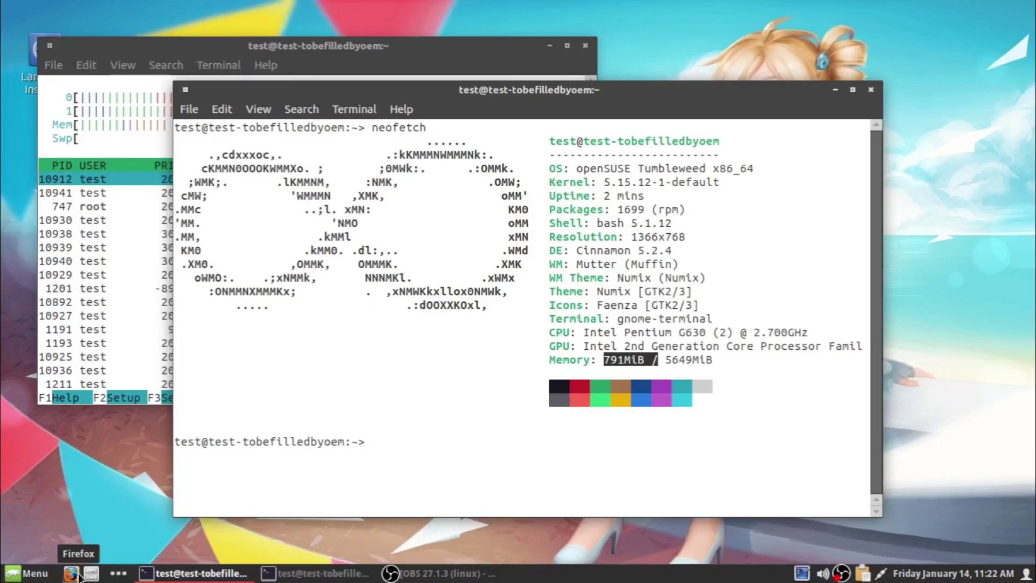
left_click(436, 575)
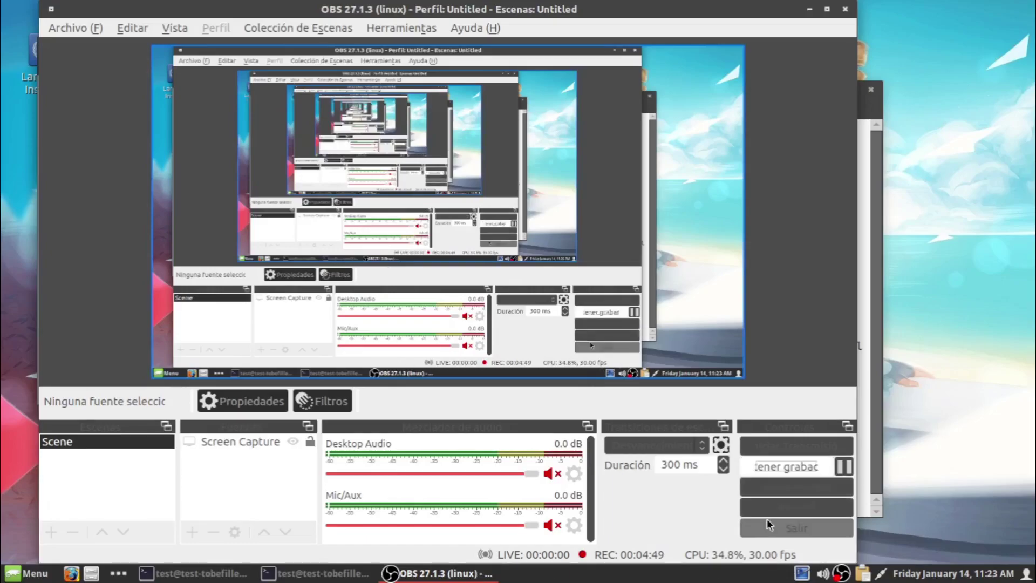
left_click(460, 28)
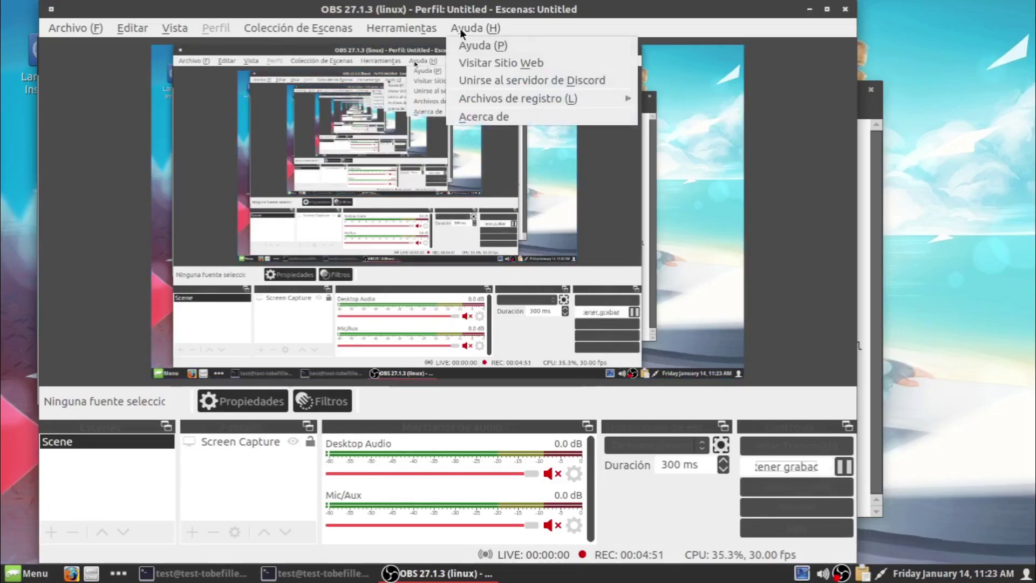
mouse_move(494, 93)
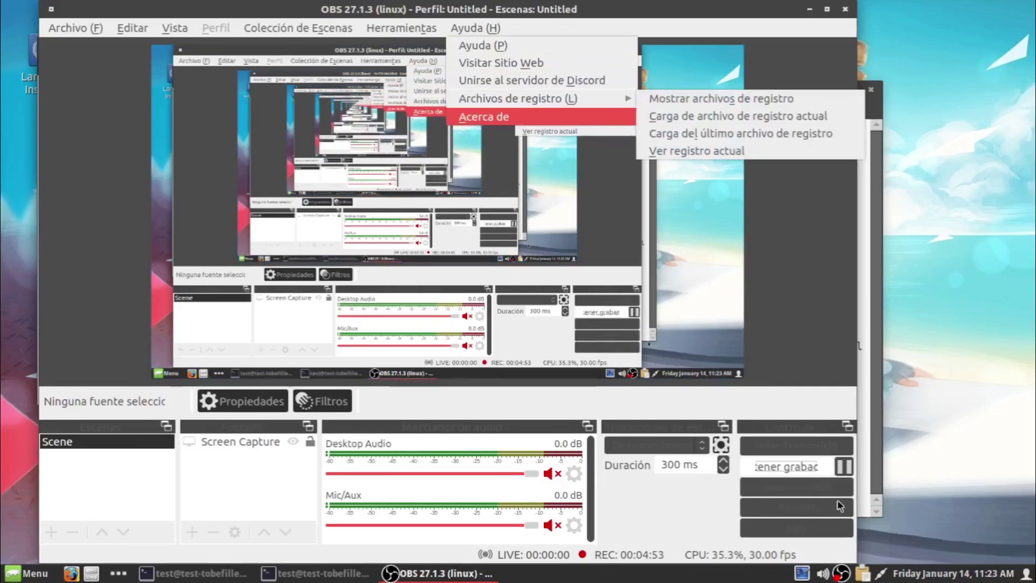
left_click(686, 18)
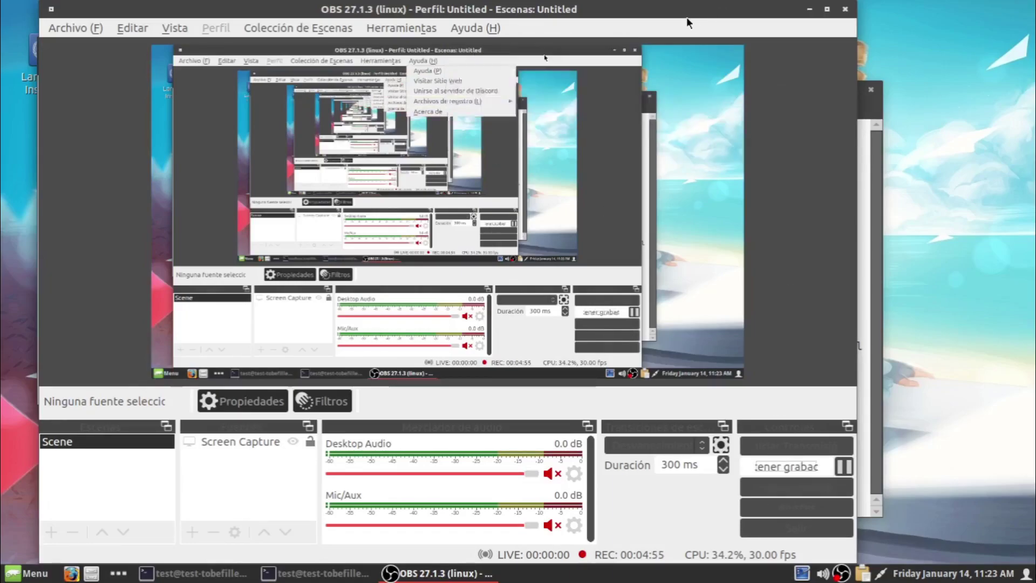
left_click(477, 27)
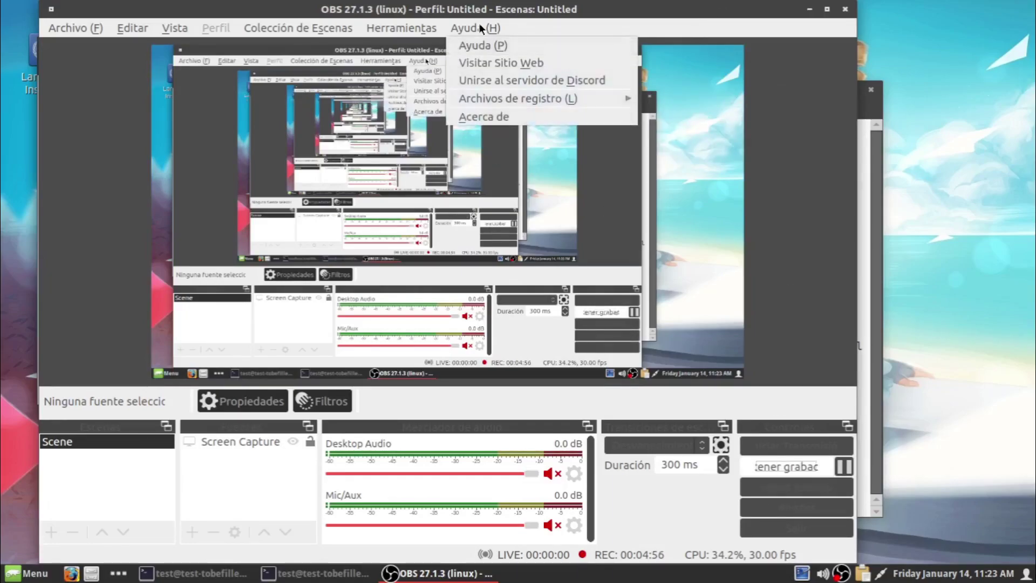
left_click(755, 12)
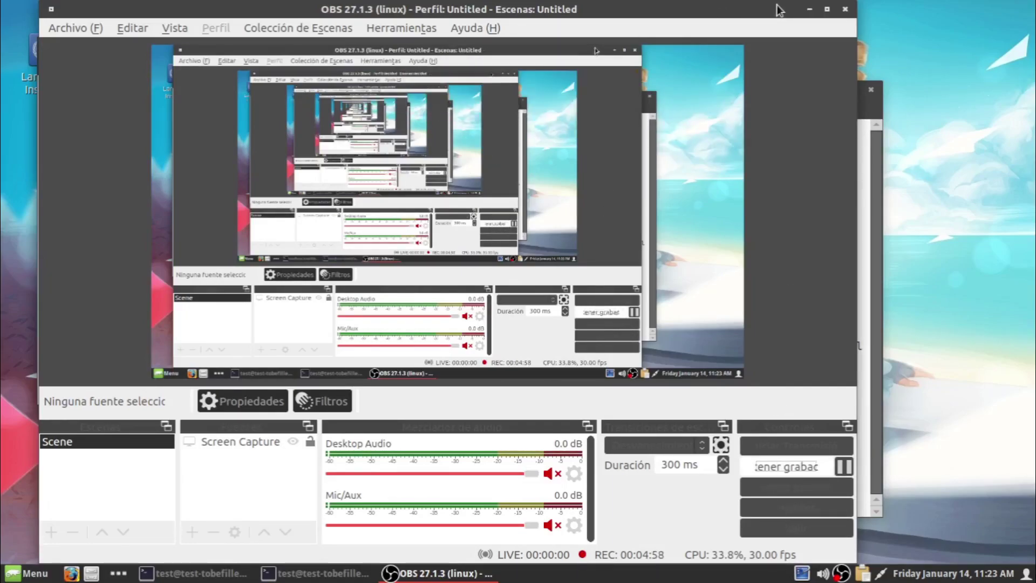
left_click(809, 13)
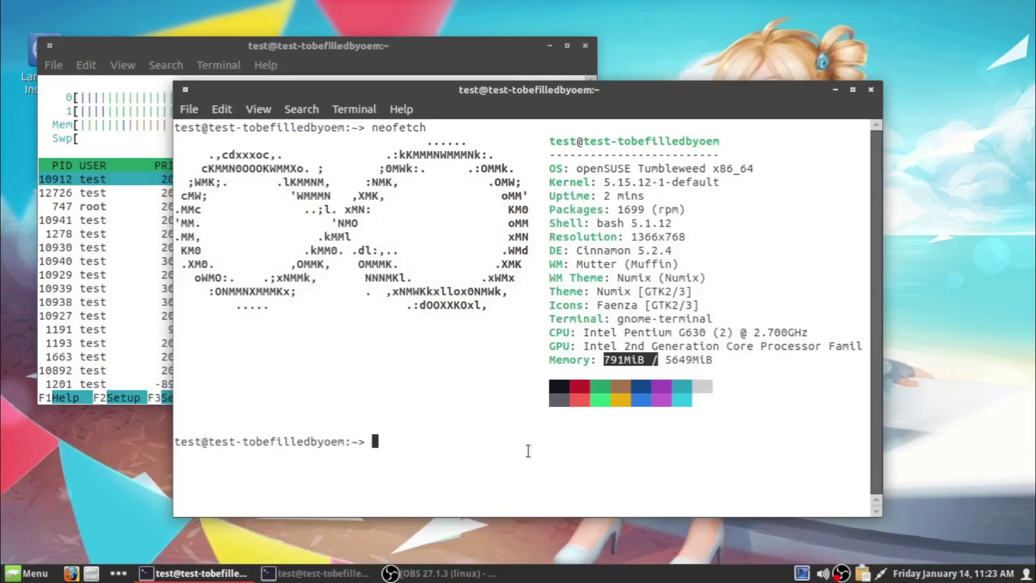
- Minimise the neofetch terminal, browse the installed application categories, and launch Firefox from the Internet category
left_click(835, 90)
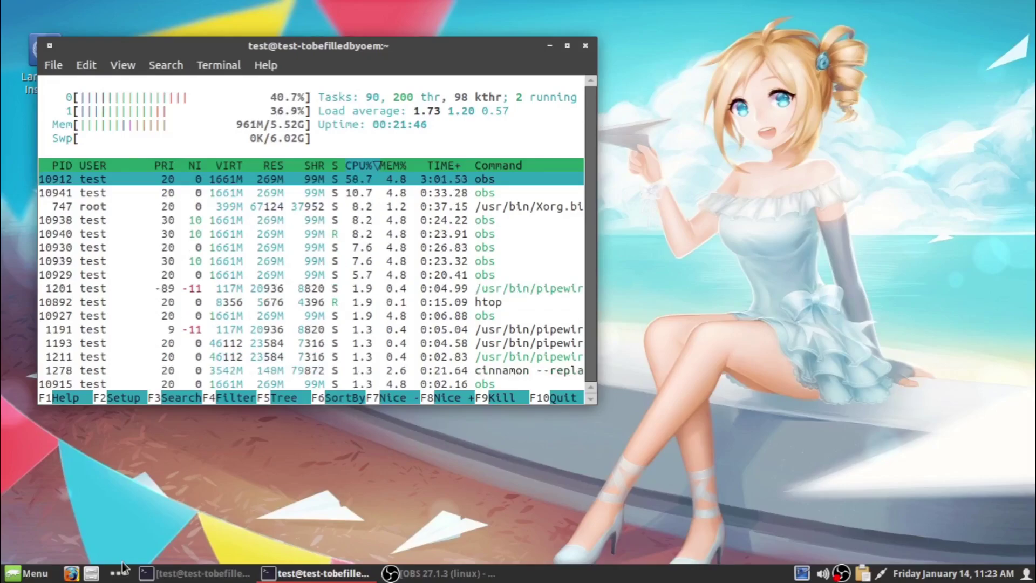
left_click(16, 574)
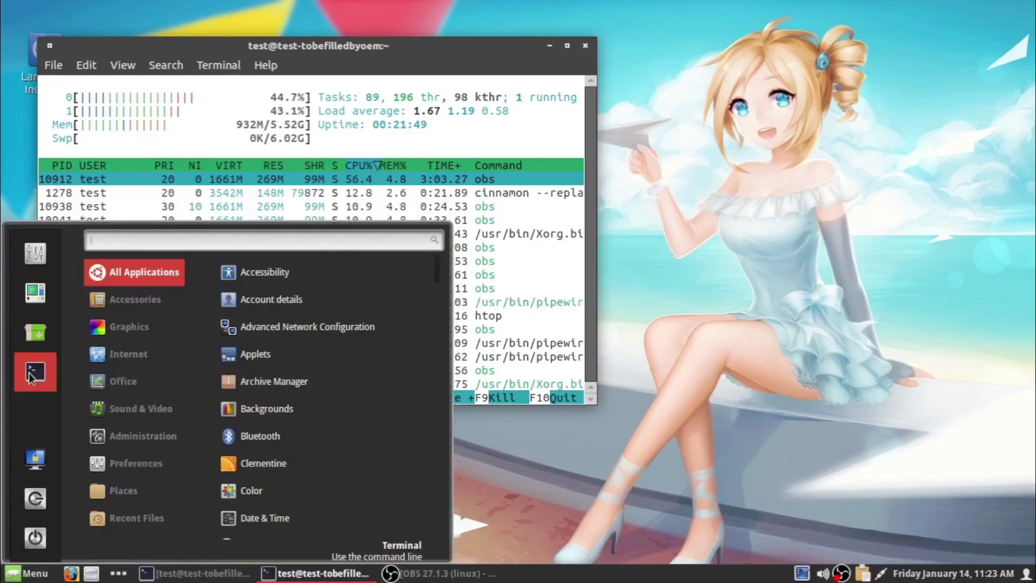
mouse_move(156, 471)
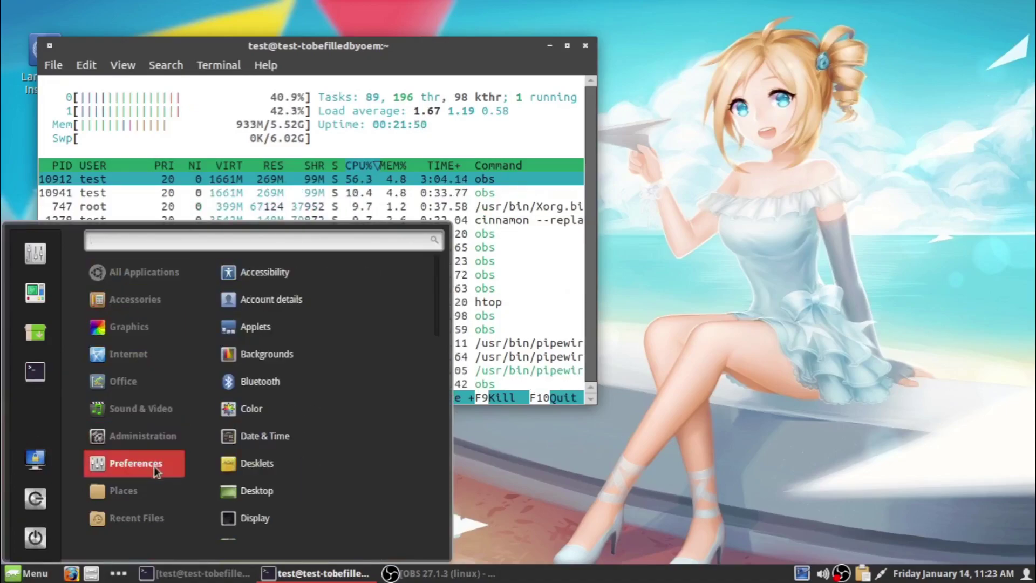
mouse_move(172, 302)
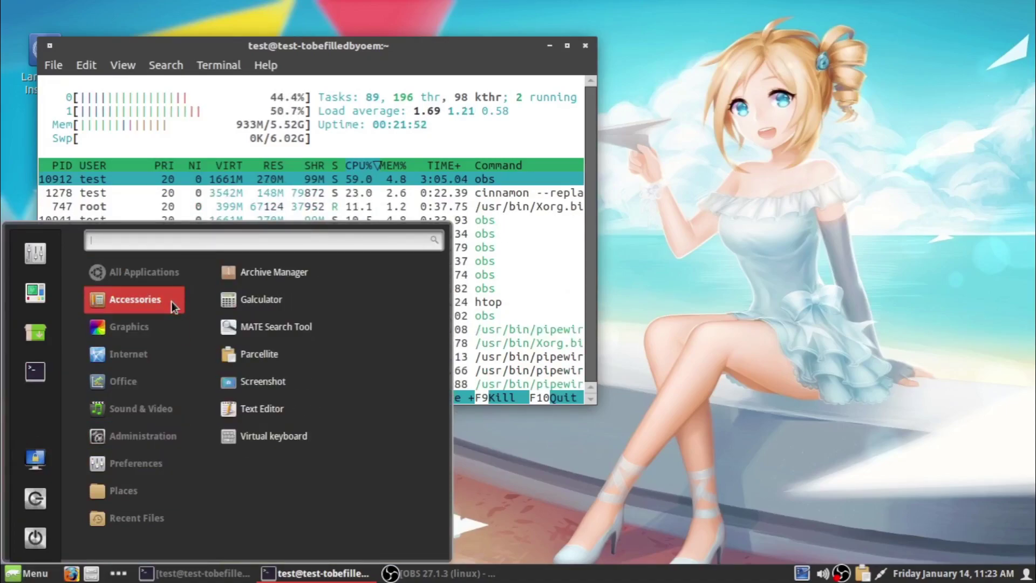
mouse_move(159, 277)
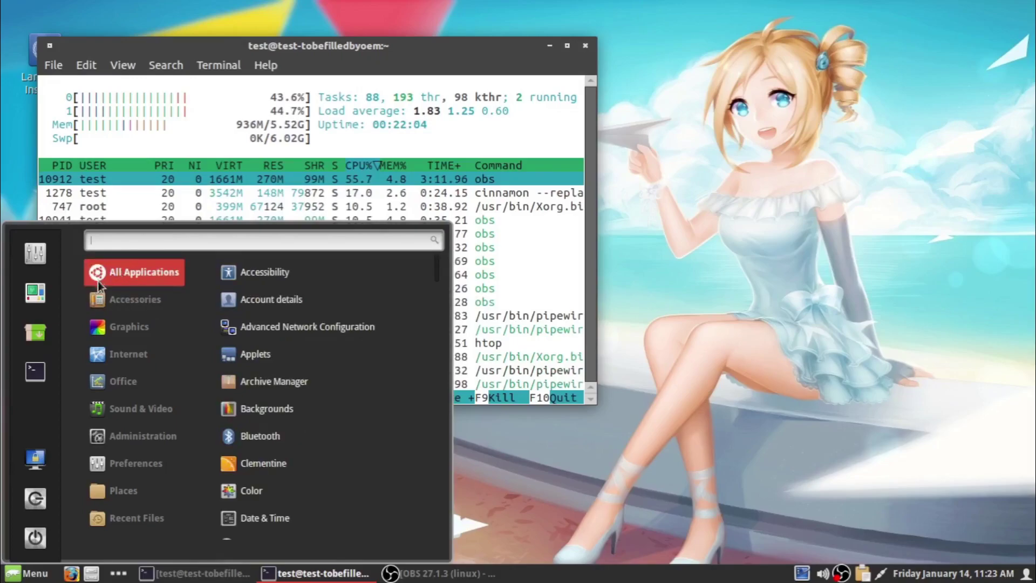
mouse_move(104, 293)
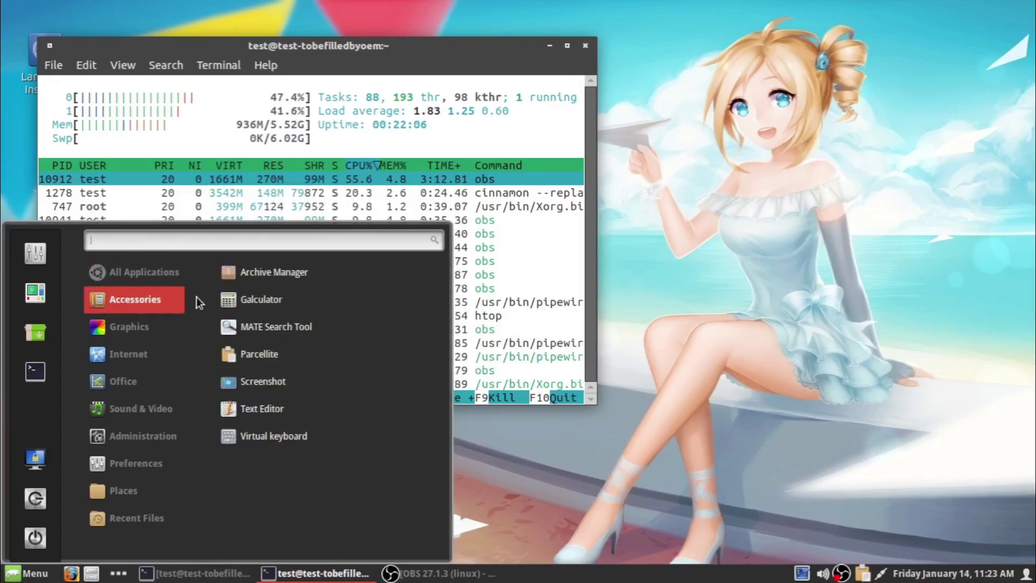
mouse_move(144, 335)
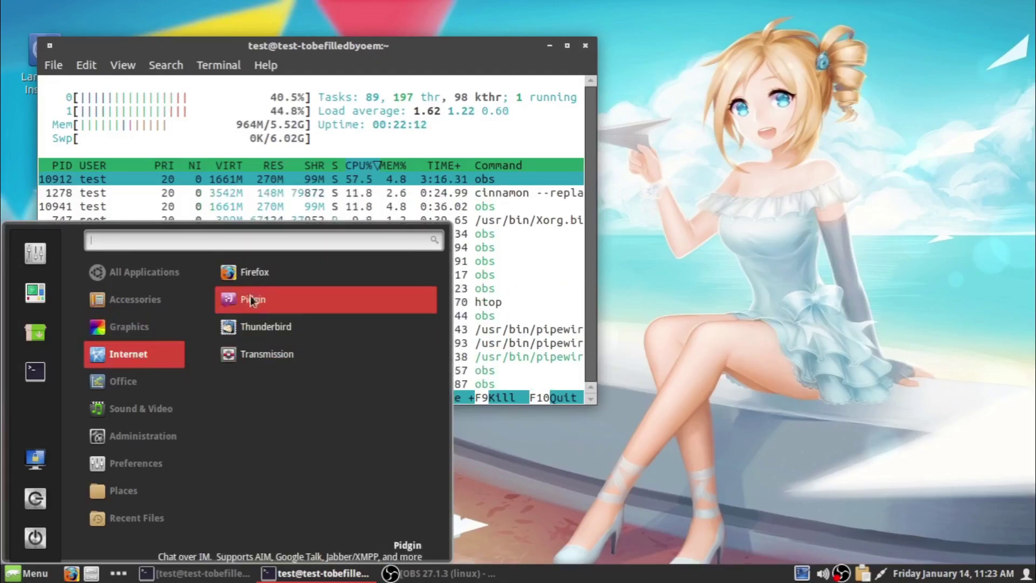
left_click(251, 273)
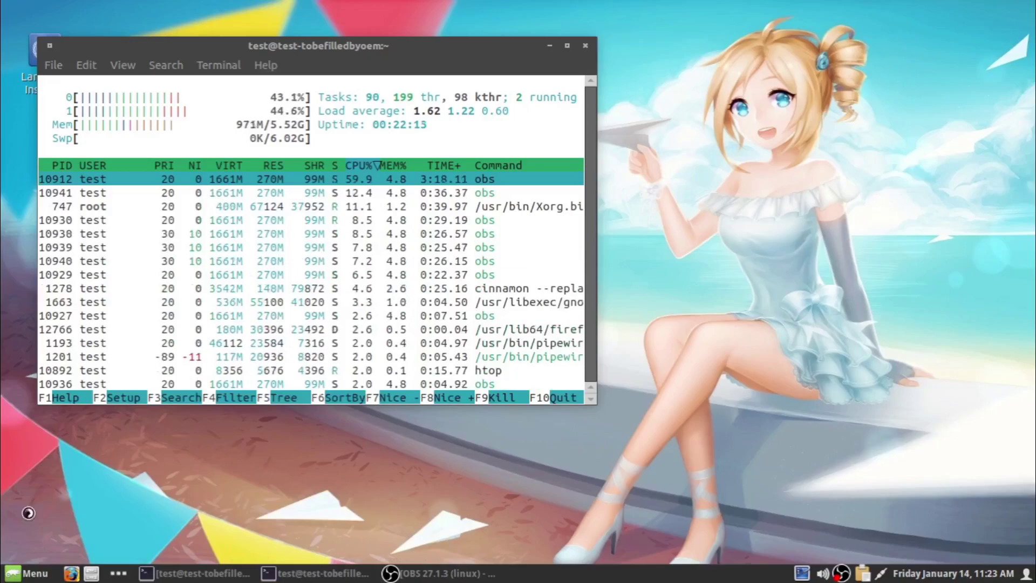
- Launch LibreOffice Writer from the Office applications and dismiss its tip of the day
left_click(12, 577)
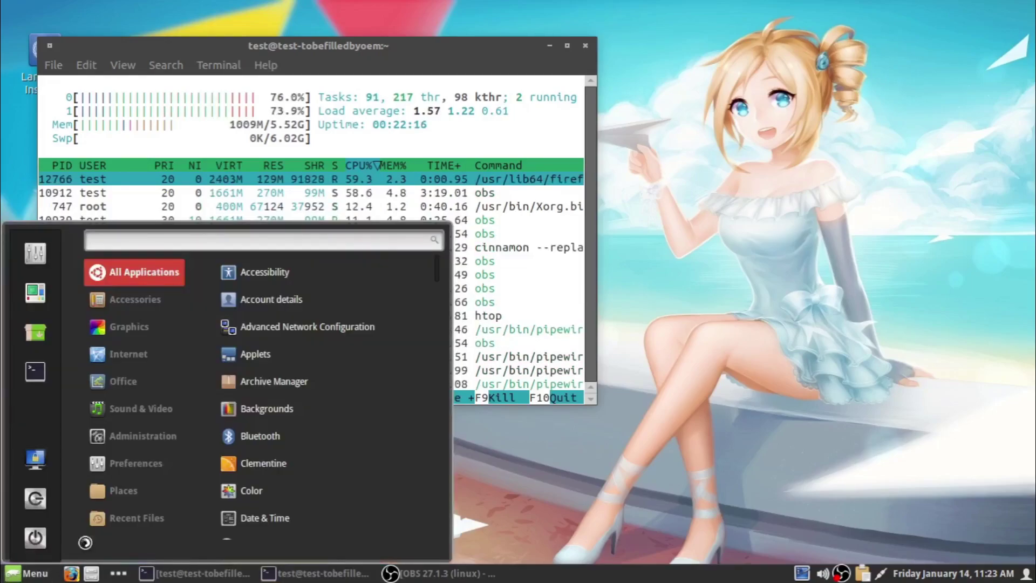
mouse_move(150, 384)
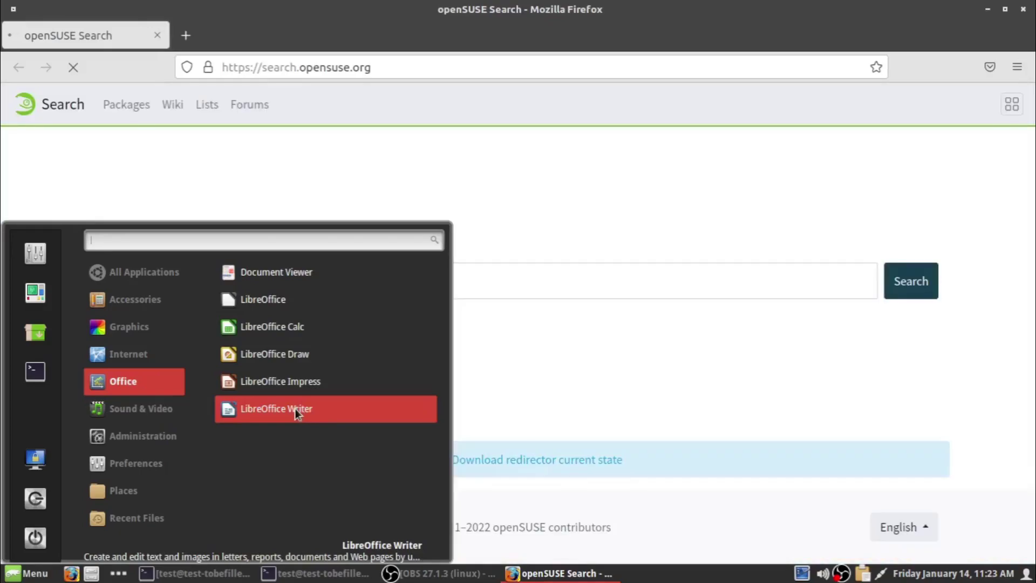
left_click(300, 411)
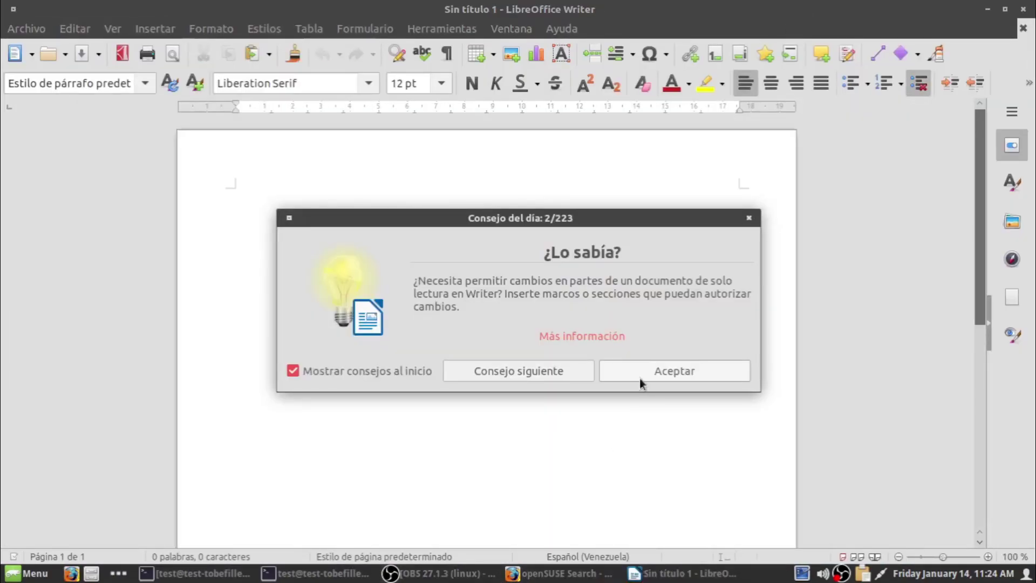
left_click(641, 380)
- Switch to Firefox, check its version in the About information, and close that window
left_click(561, 573)
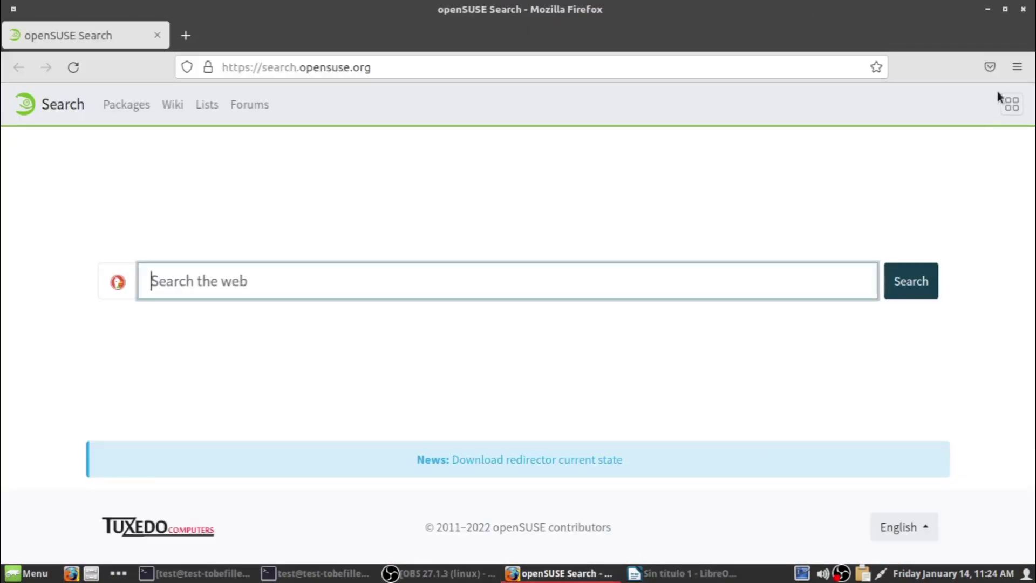
left_click(1017, 67)
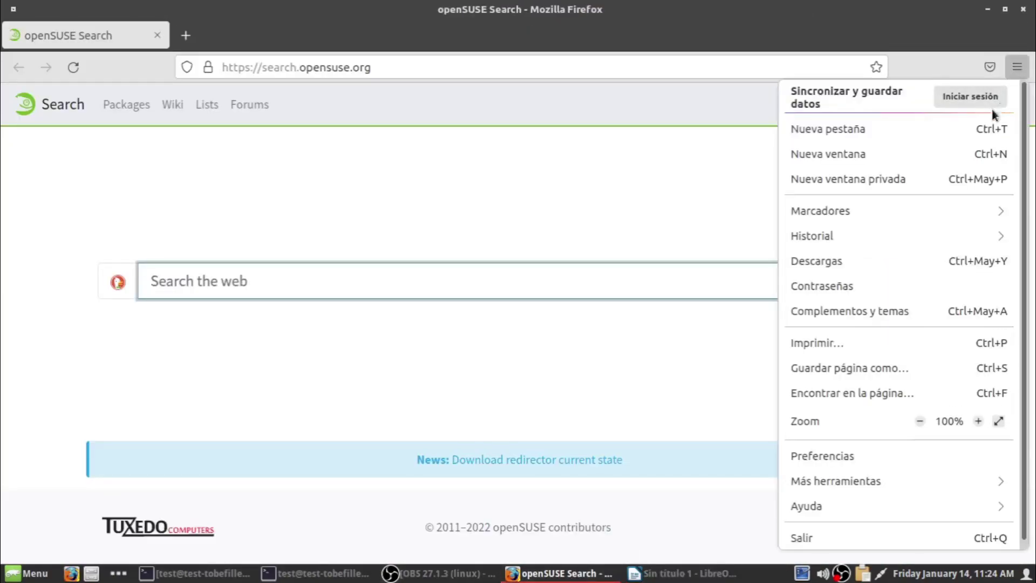
left_click(854, 503)
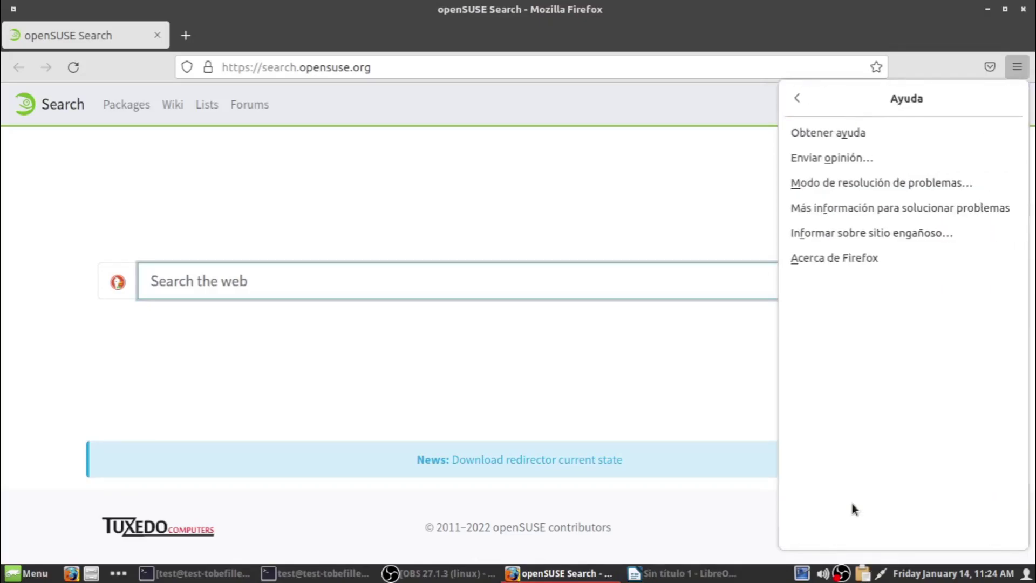
left_click(837, 257)
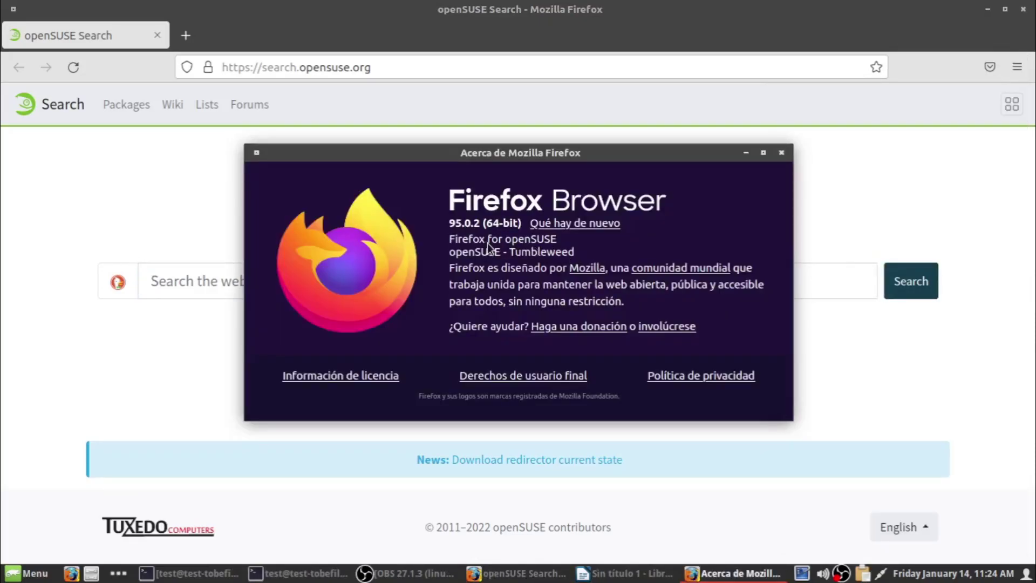
left_click(782, 152)
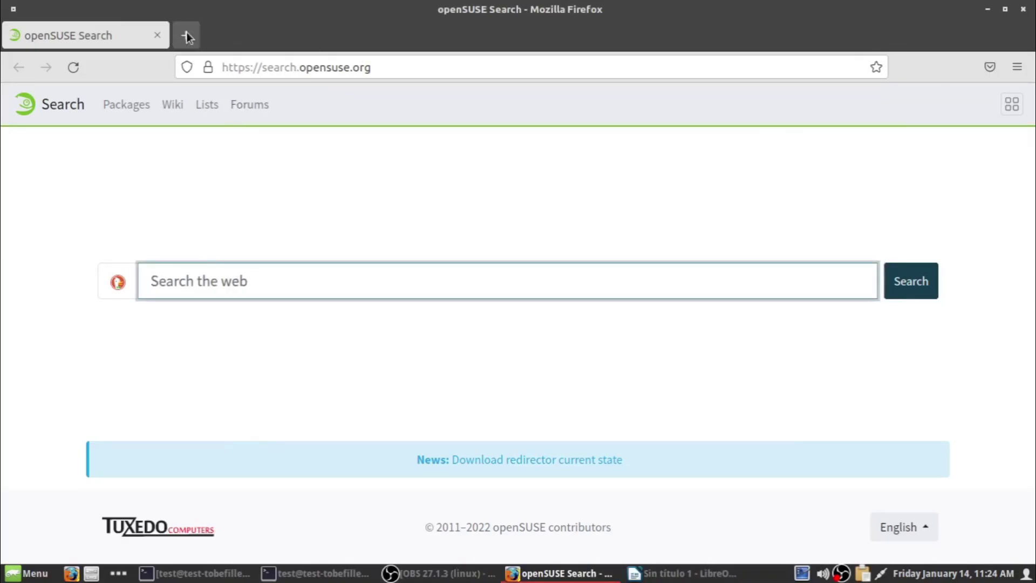
- Open YouTube in a new browser tab and search for "manos y maquinas entre videos"
left_click(187, 36)
left_click(470, 398)
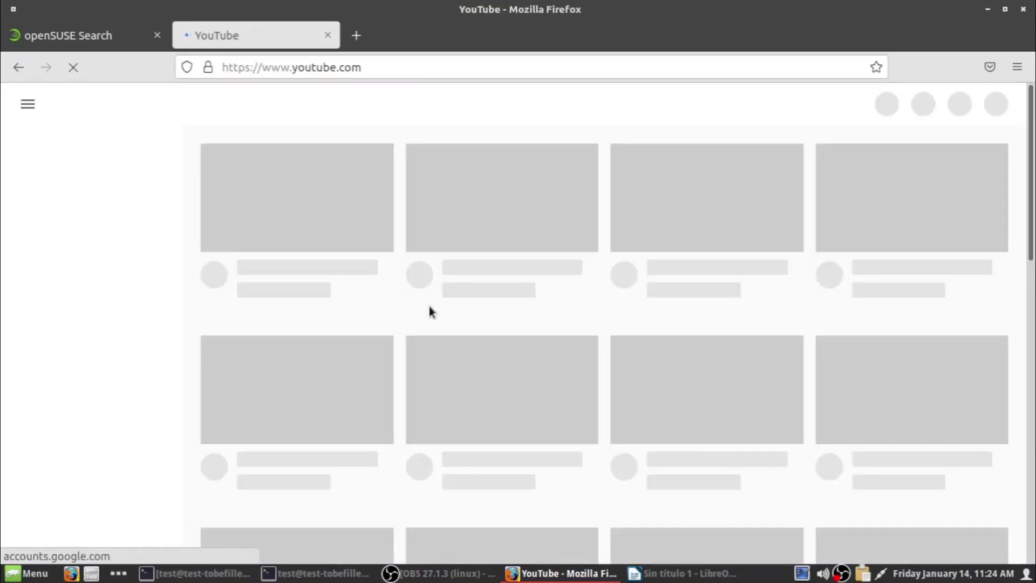
left_click(363, 111)
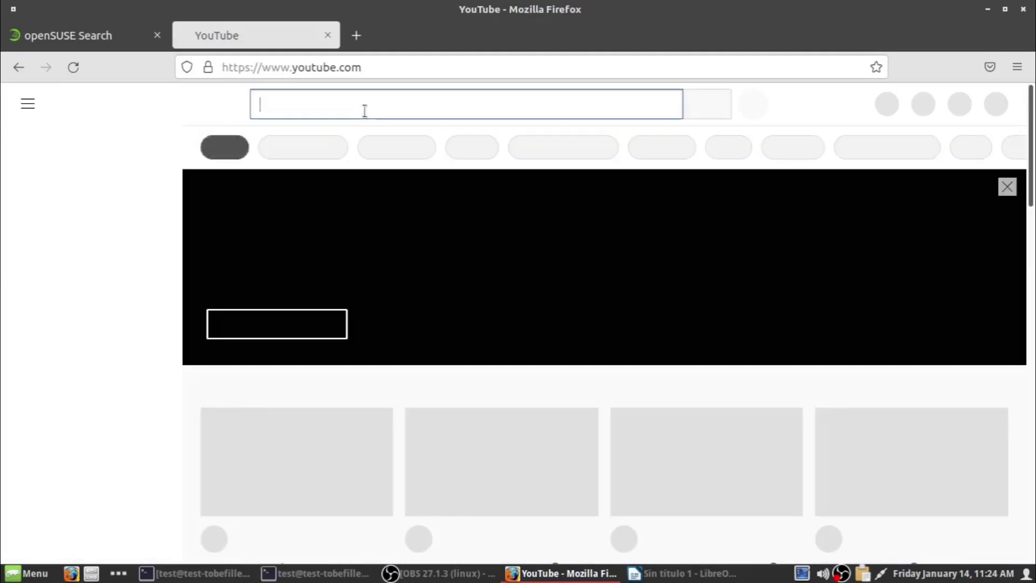
type("manos ")
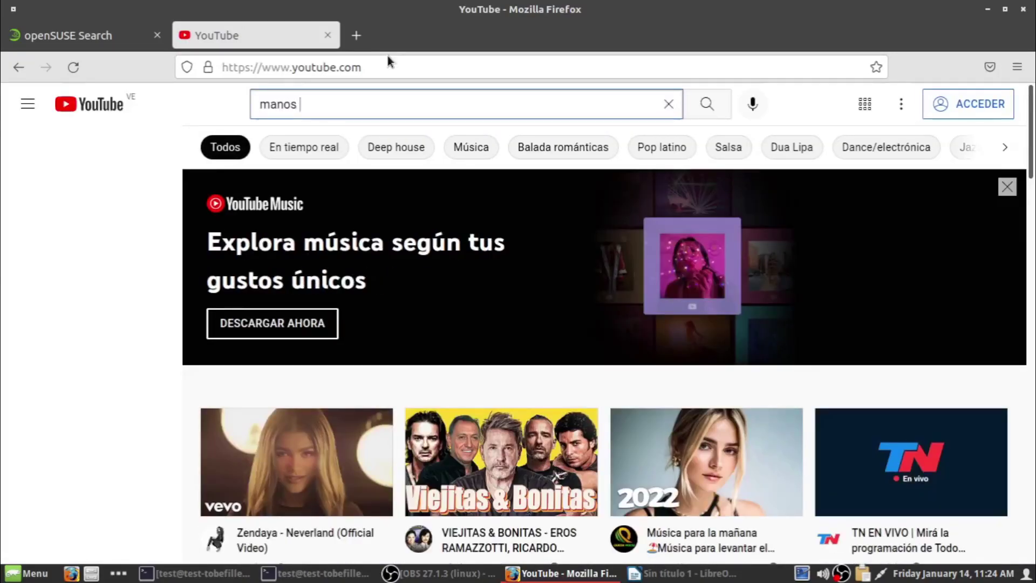
type("y maquinas")
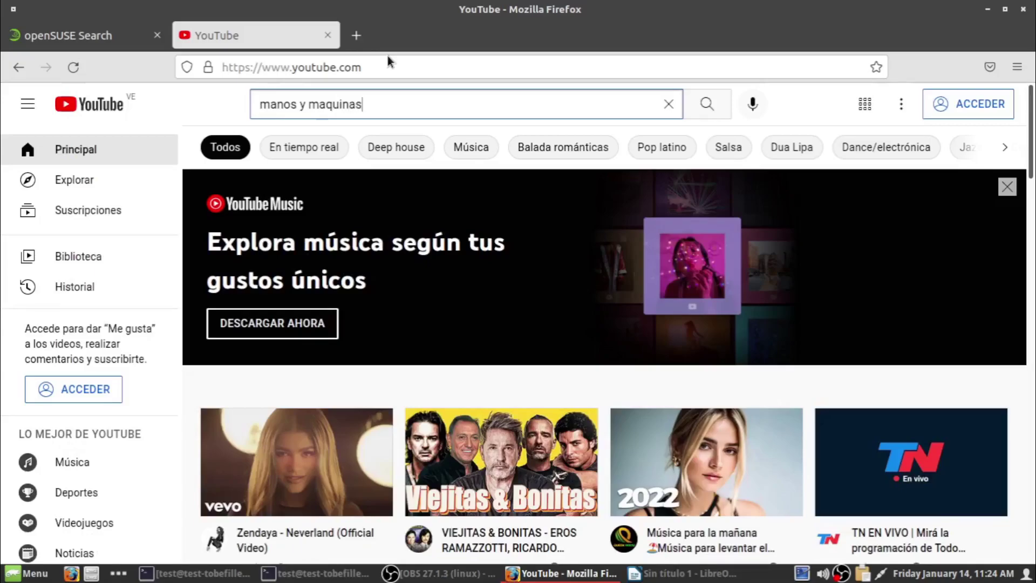
type(" entre")
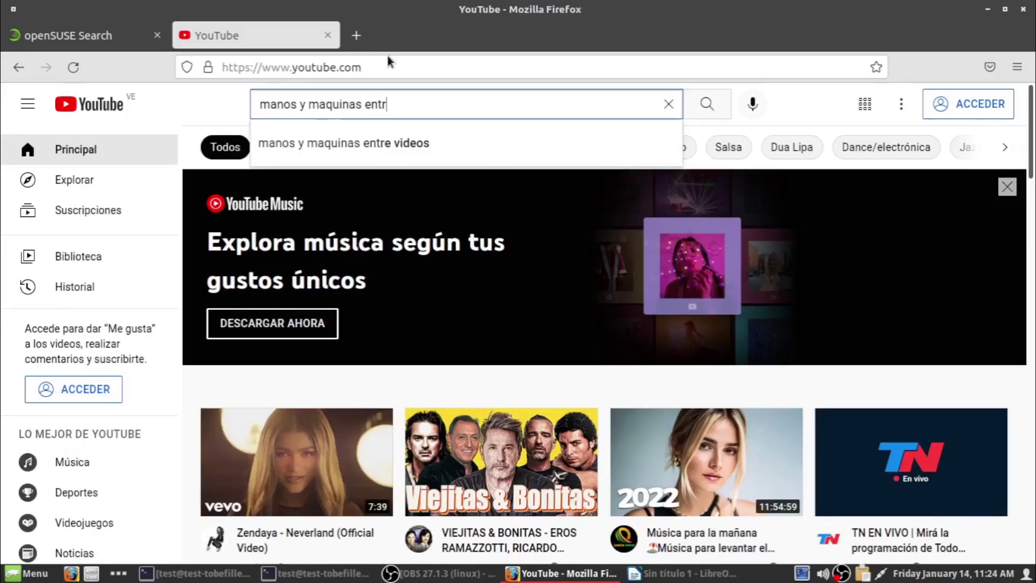
key("Down")
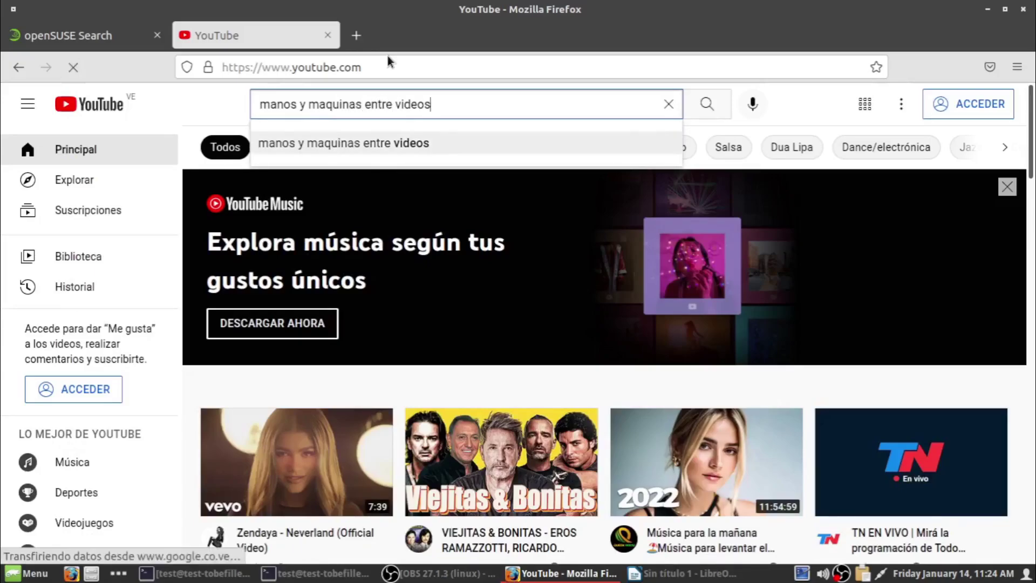
key("Return")
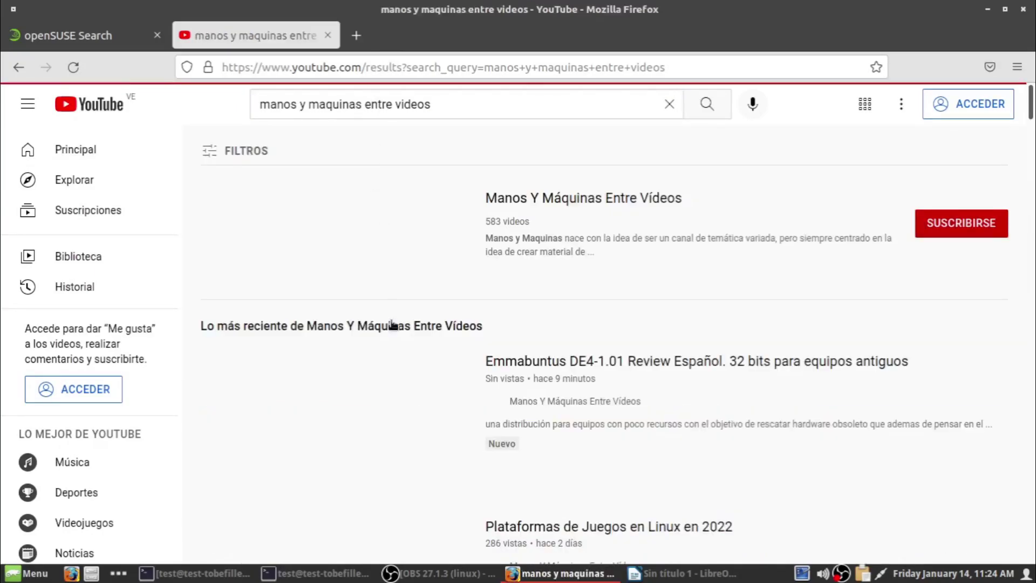
- Open the Manos Y Máquinas Entre Vídeos channel from the results and look through its main page
left_click(356, 233)
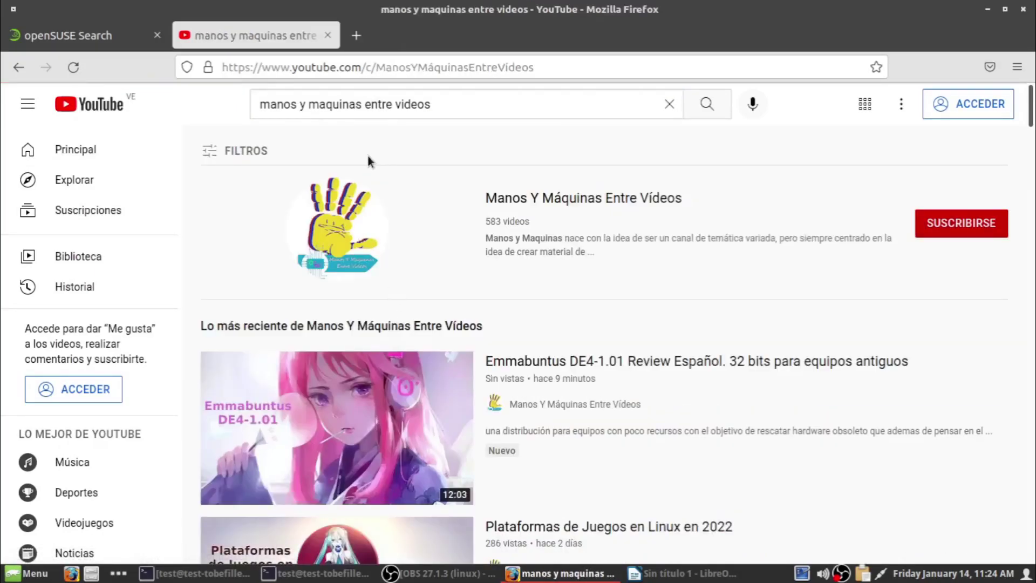
scroll(454, 294, "down", 5)
scroll(459, 292, "down", 4)
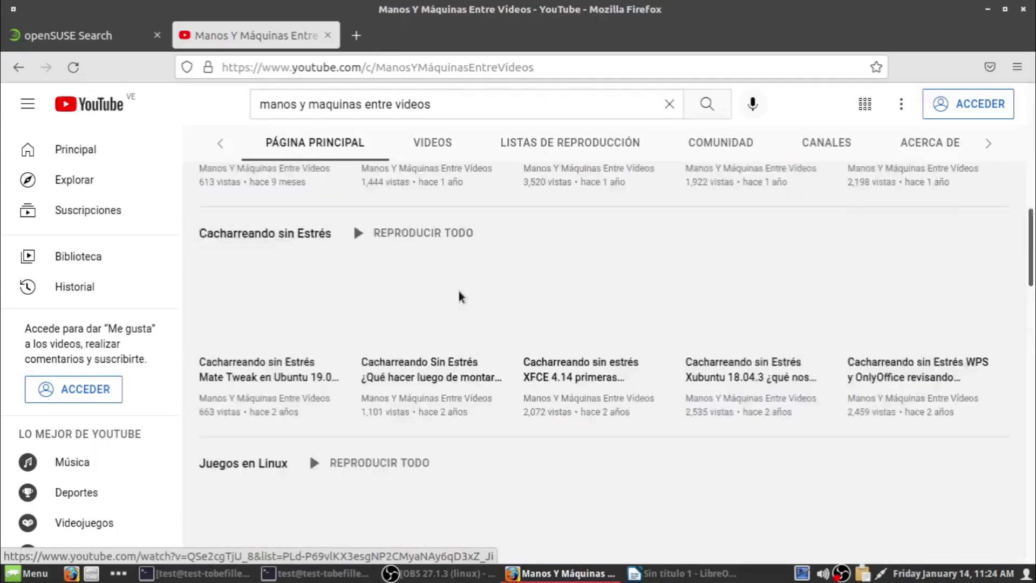
scroll(448, 270, "up", 10)
- Open YouTube in another new tab and search for "blender open movie"
left_click(354, 36)
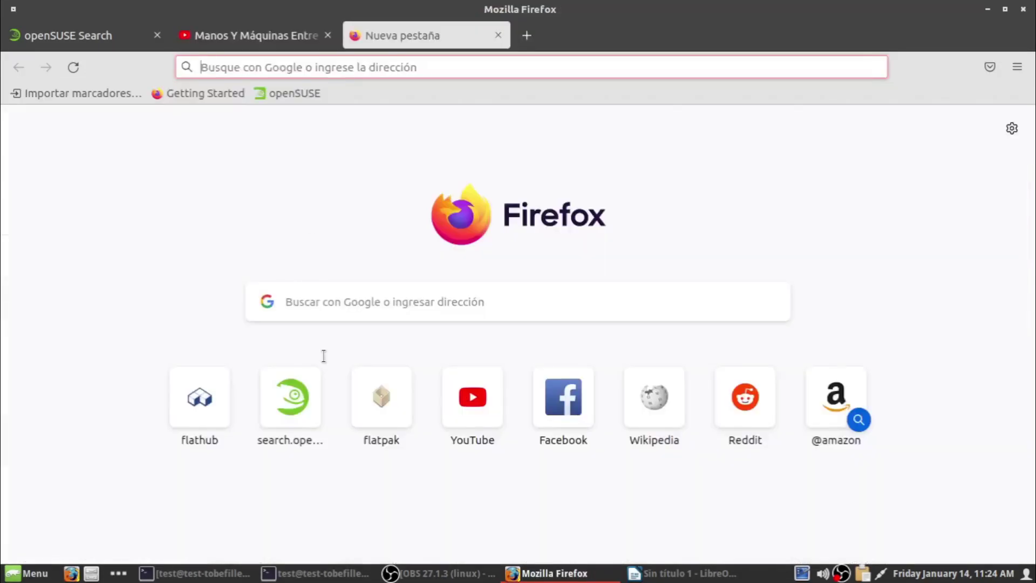
left_click(475, 400)
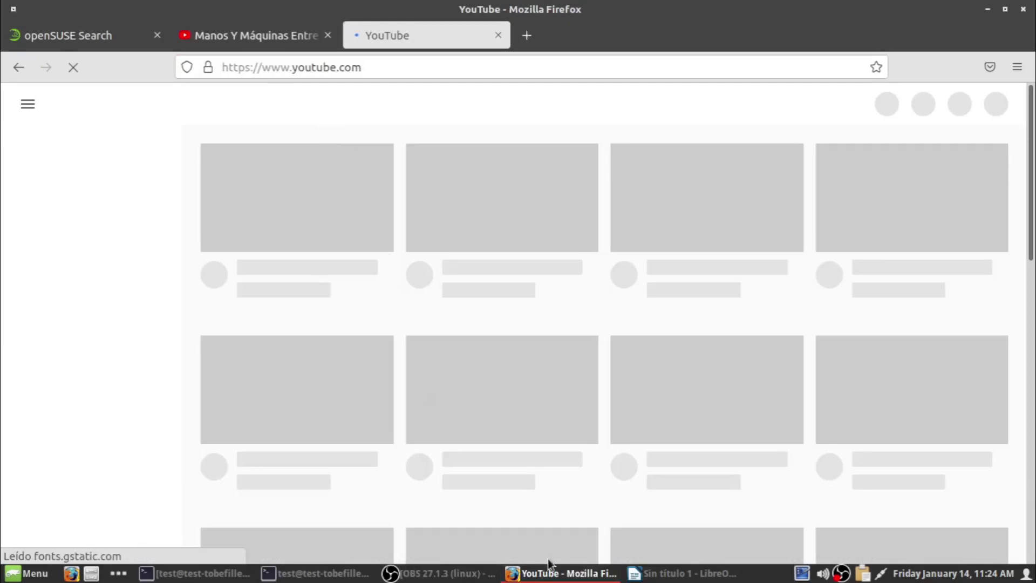
left_click(392, 104)
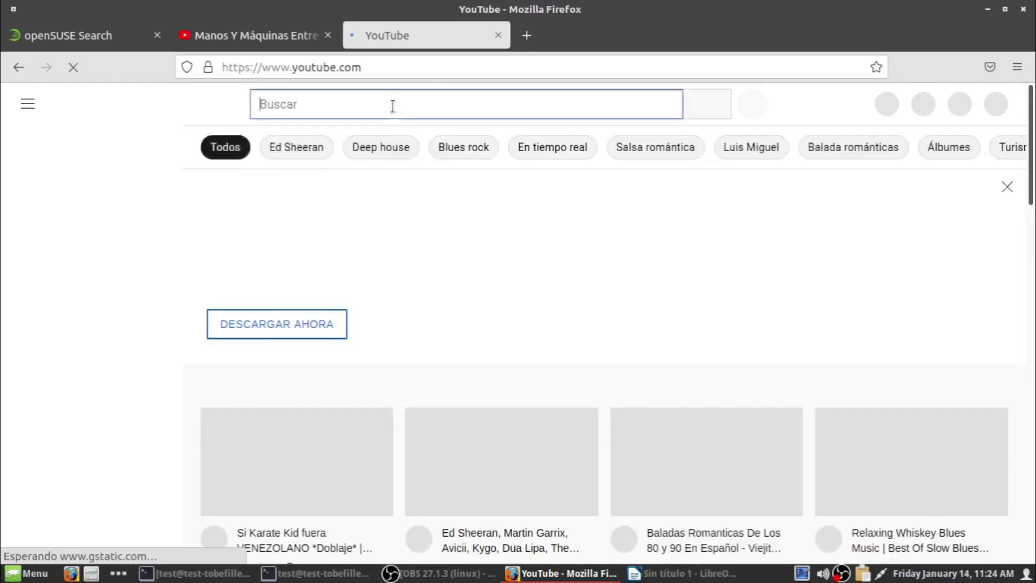
type("ble")
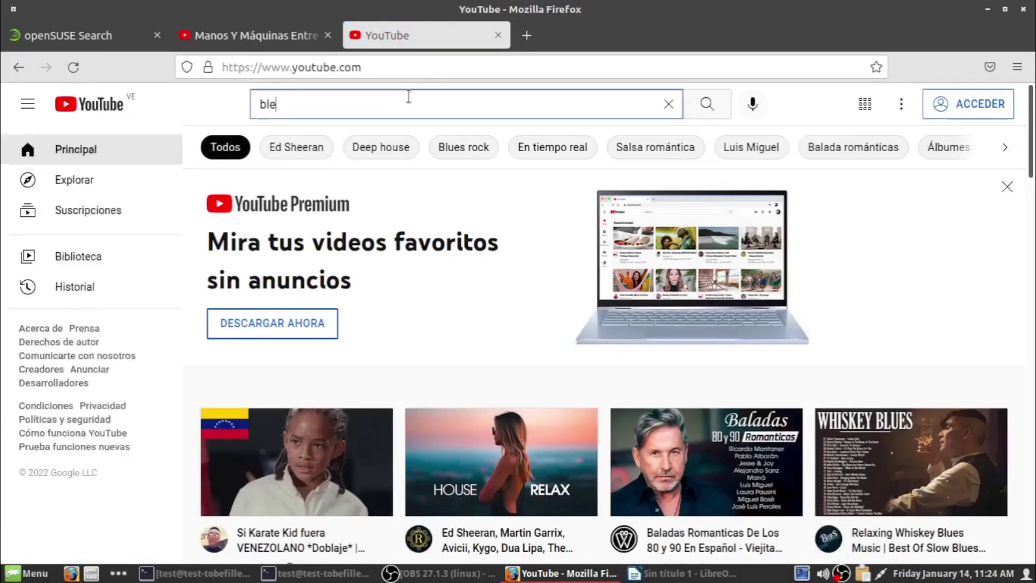
type("nder open m")
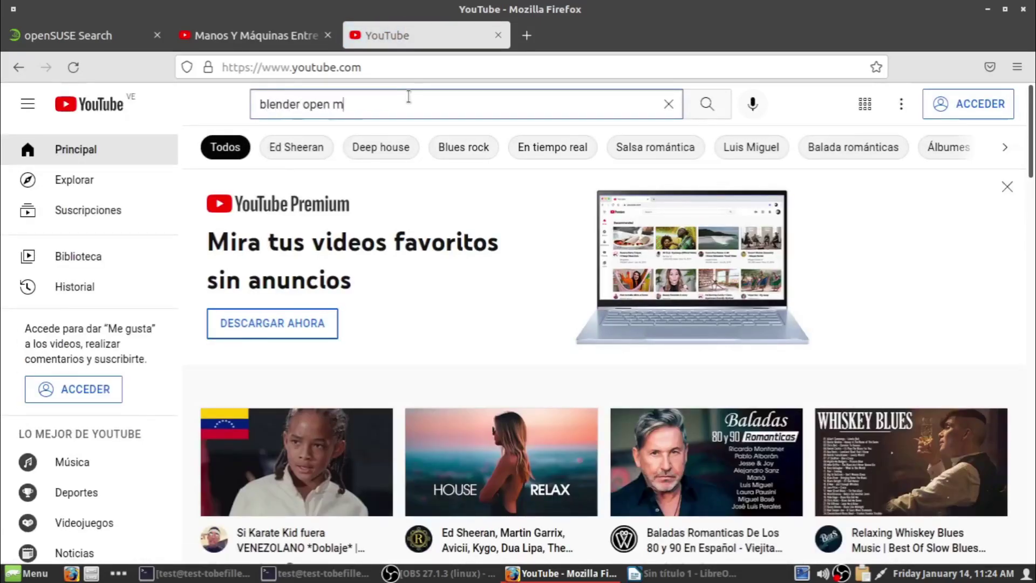
type("ovie")
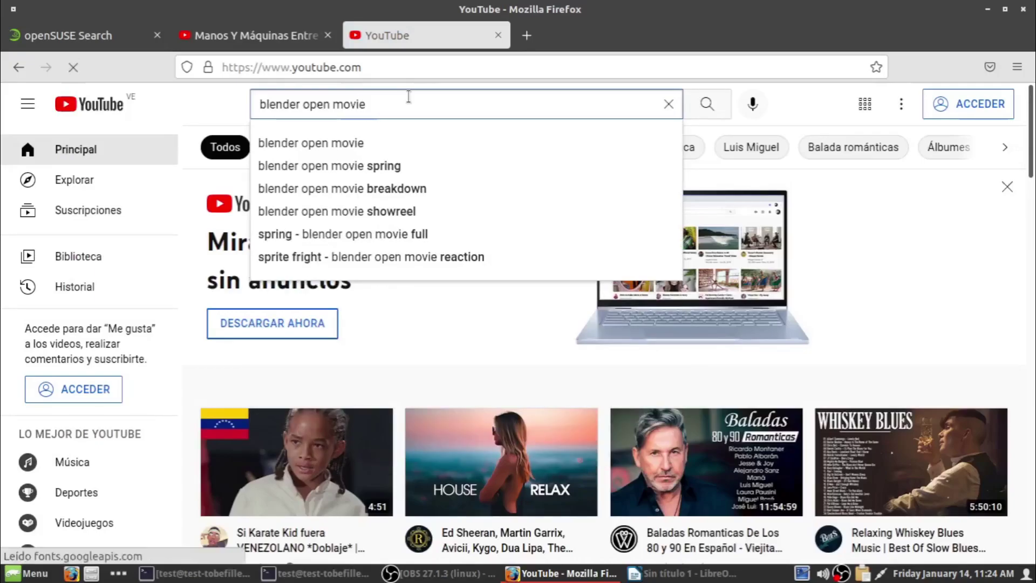
key("Return")
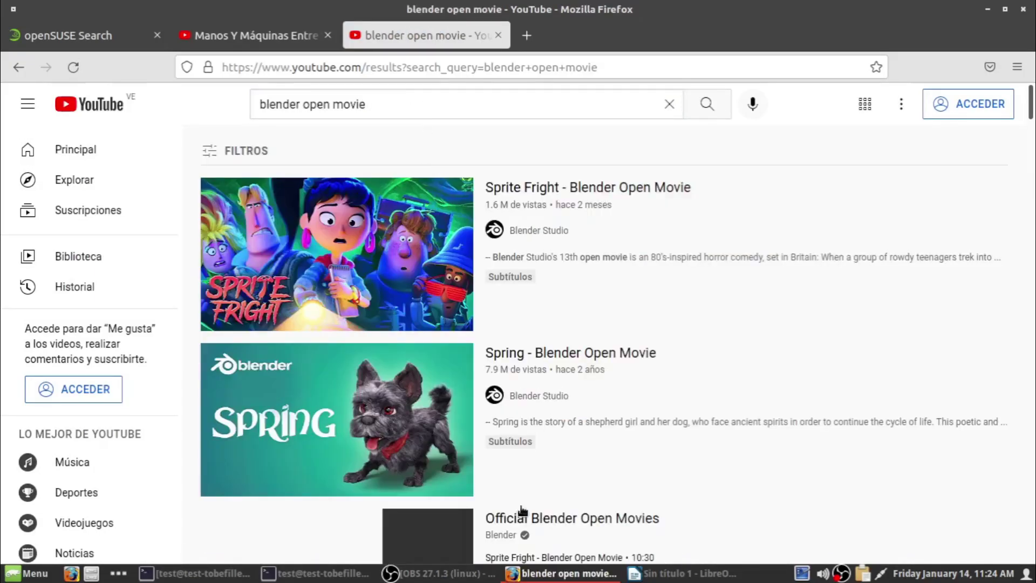
- Play the Sprite Fright video from the search results and raise the system volume
left_click(367, 241)
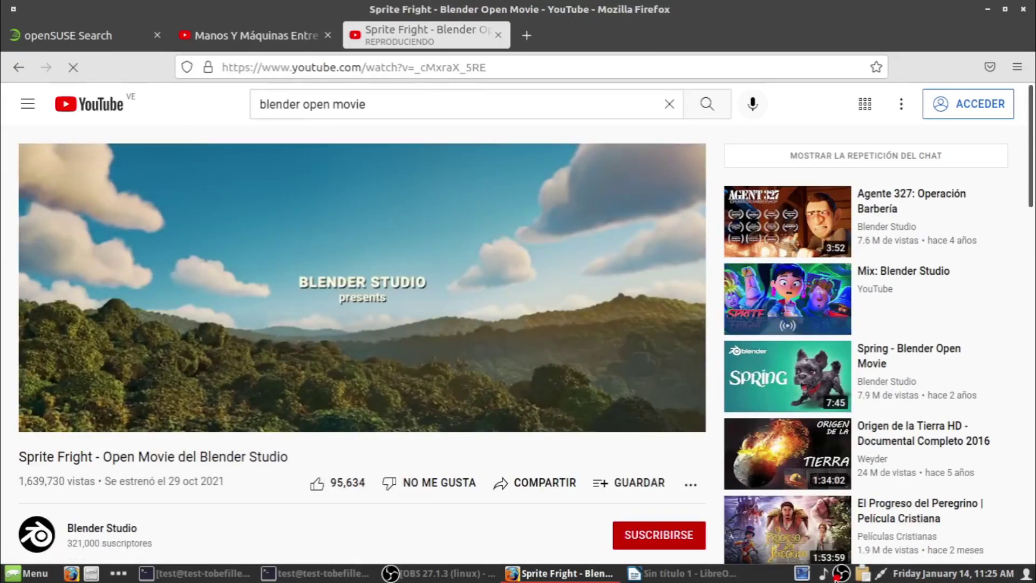
left_click(824, 577)
scroll(843, 517, "up", 5)
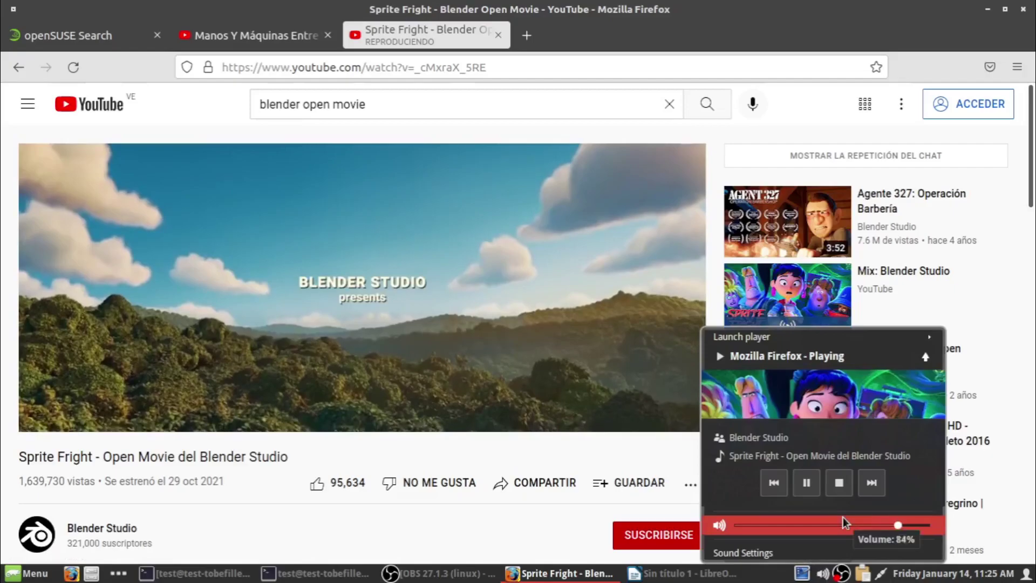
scroll(839, 520, "down", 1)
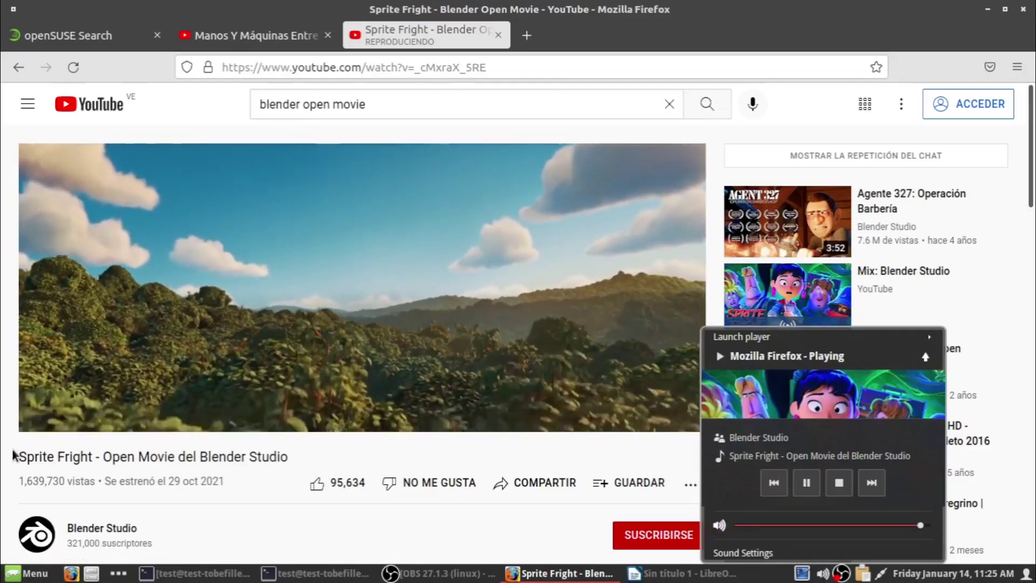
left_click(74, 415)
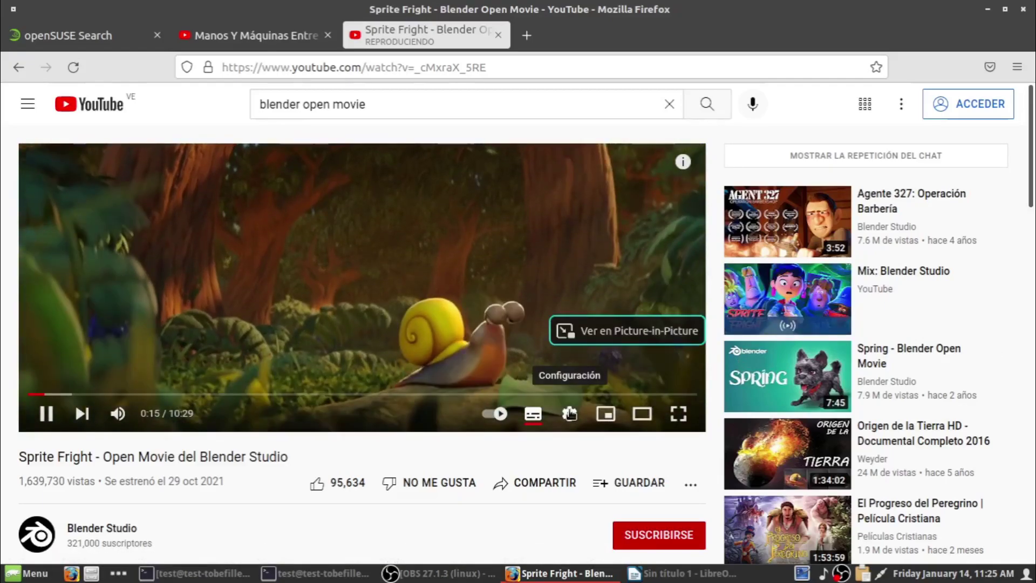
- Check the video's quality and playback settings in normal and full-screen view, then exit full screen and pause playback
left_click(570, 414)
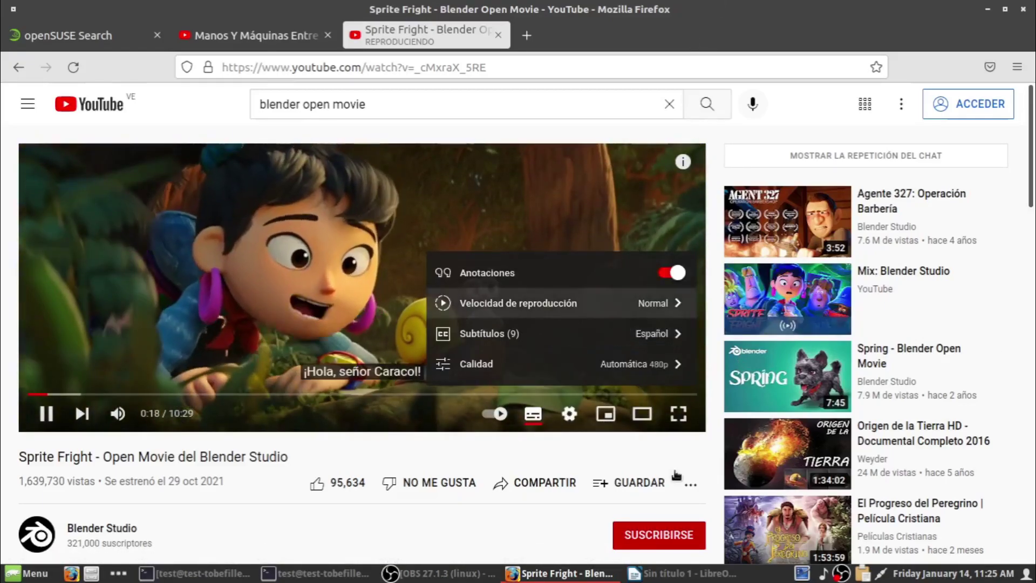
left_click(679, 413)
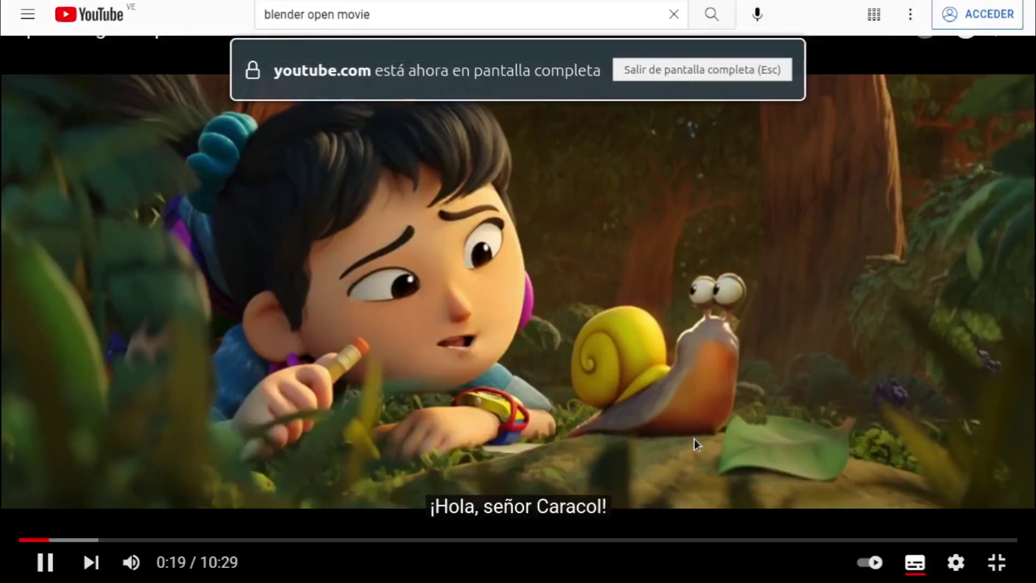
left_click(954, 563)
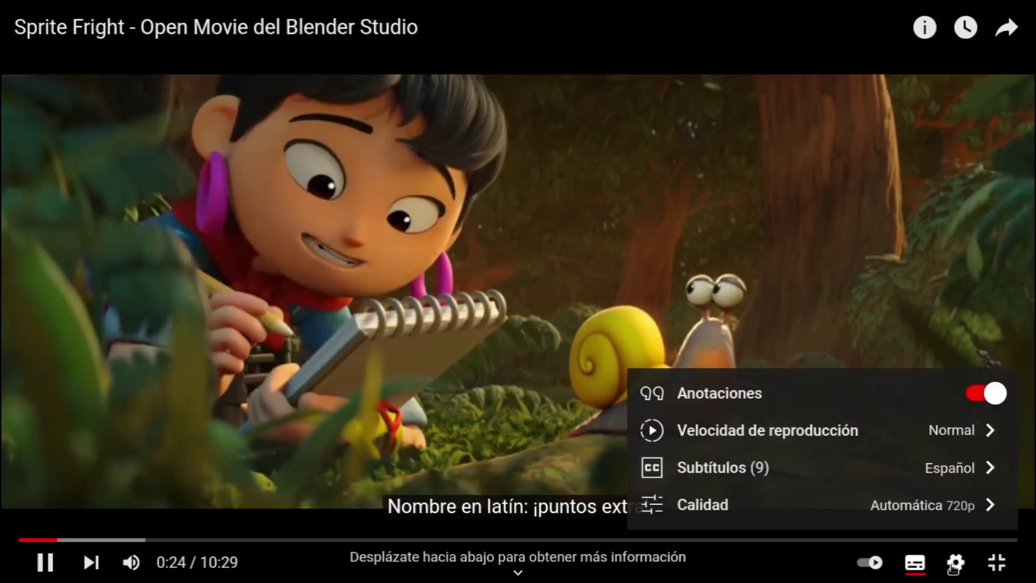
left_click(954, 563)
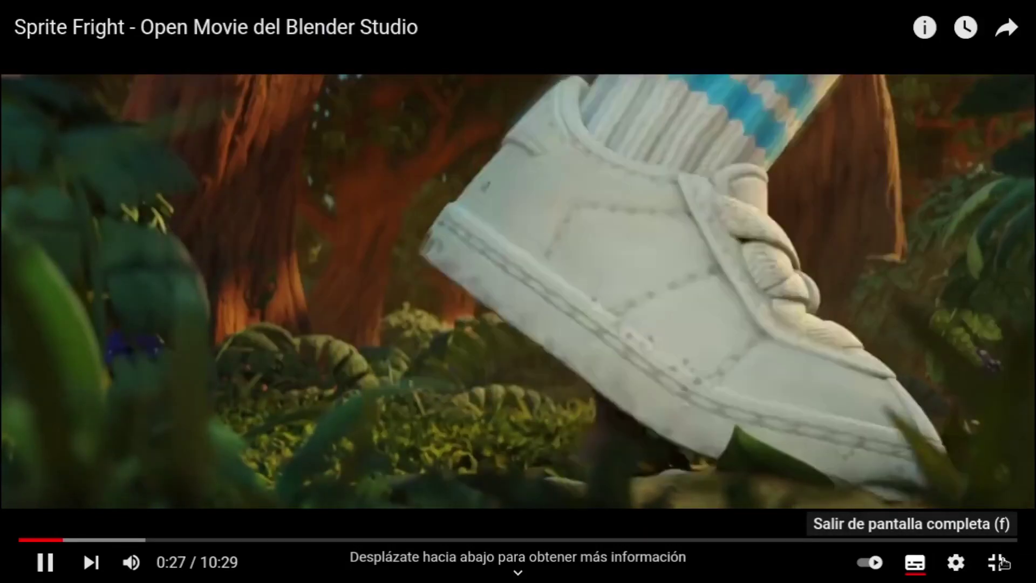
left_click(1000, 563)
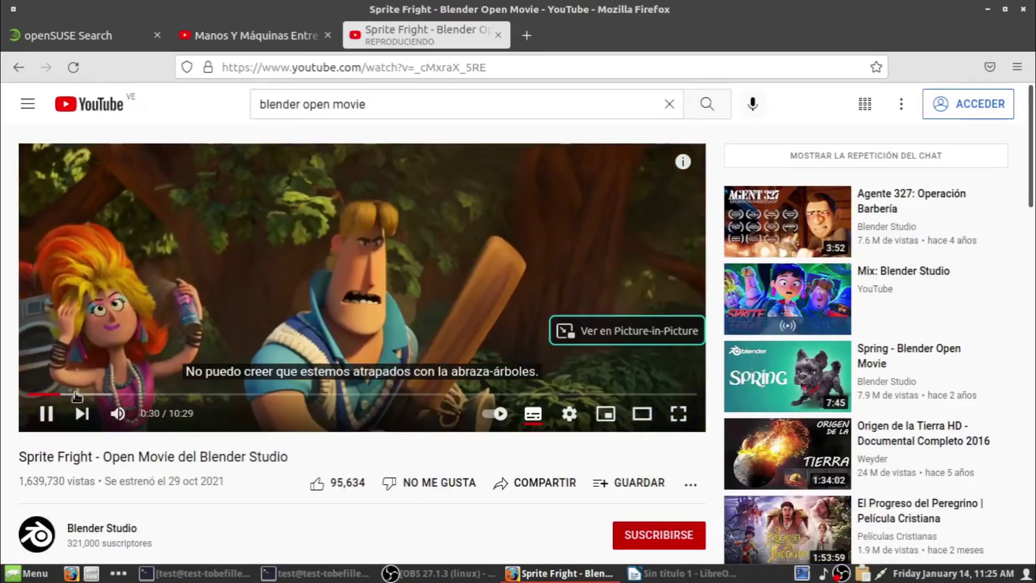
left_click(46, 413)
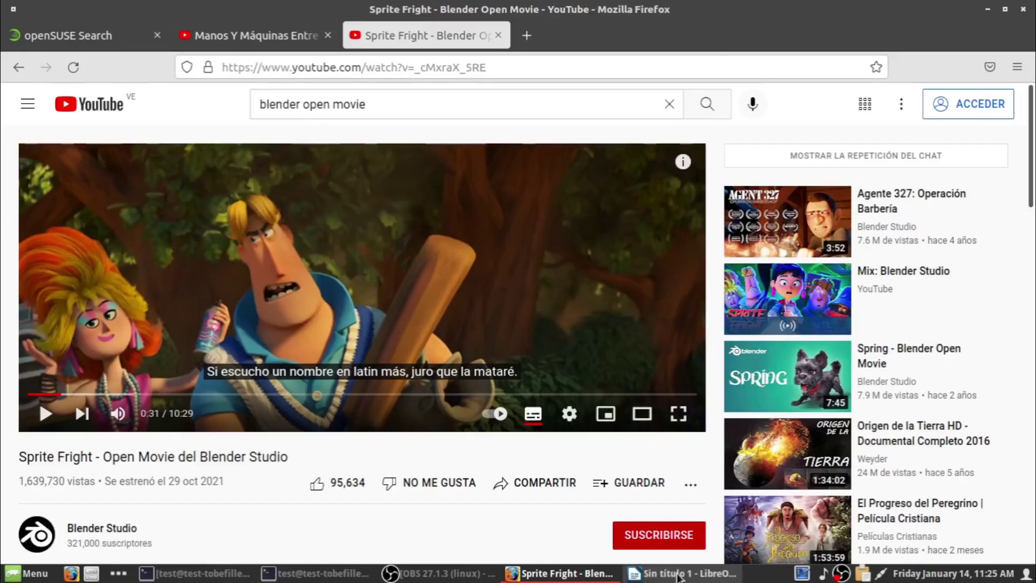
- Switch to LibreOffice Writer, check its version in the About information, and close that dialog
left_click(648, 572)
left_click(516, 27)
left_click(516, 27)
left_click(562, 28)
left_click(605, 267)
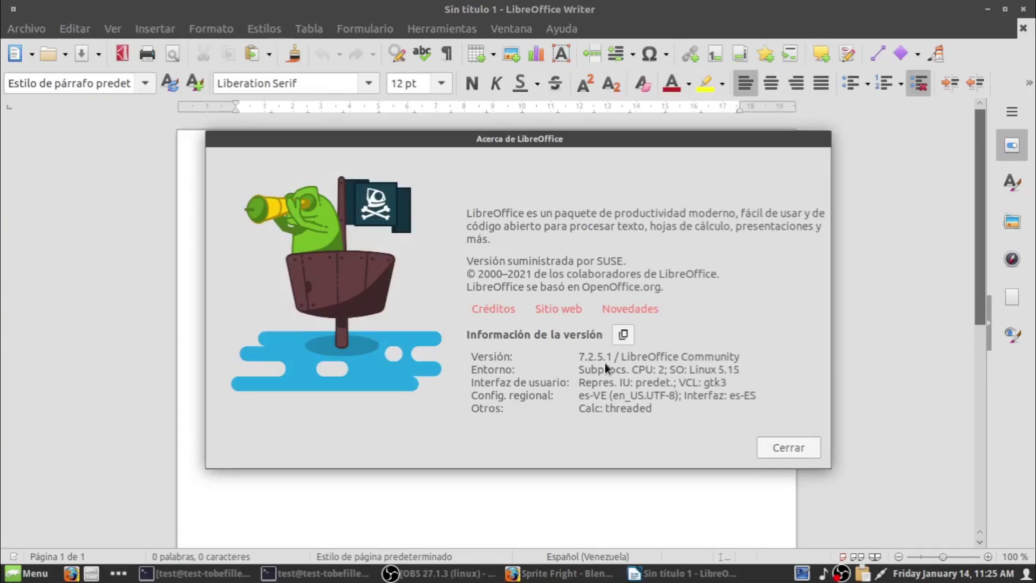
left_click(769, 448)
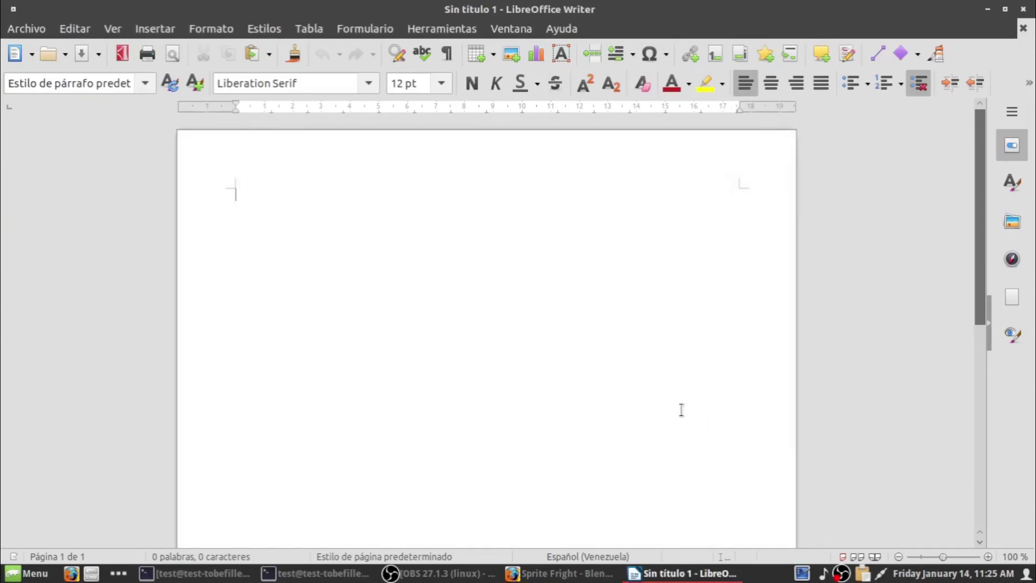
- Minimise the Writer, Firefox and htop terminal windows to clear the desktop
left_click(988, 9)
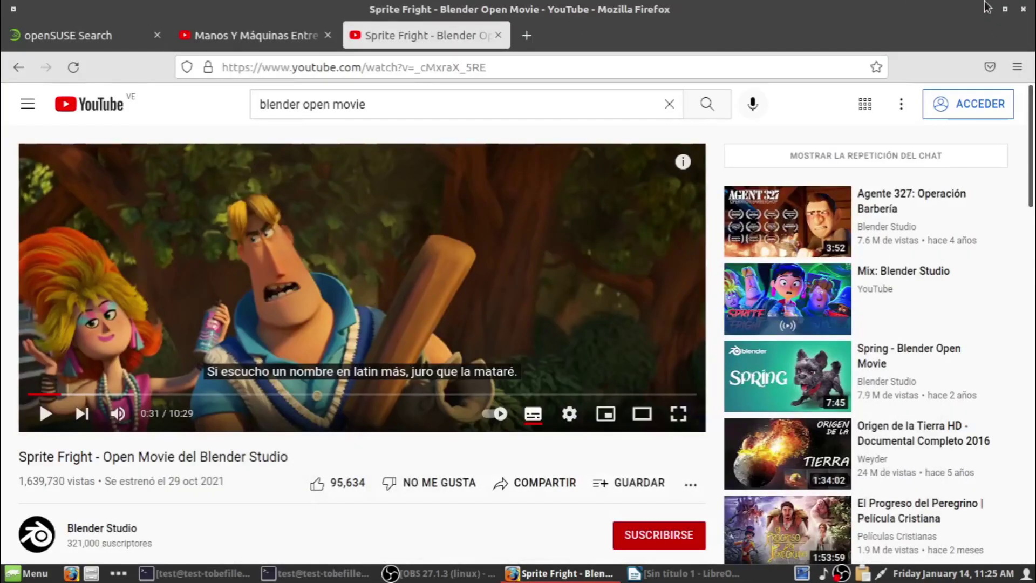
left_click(987, 10)
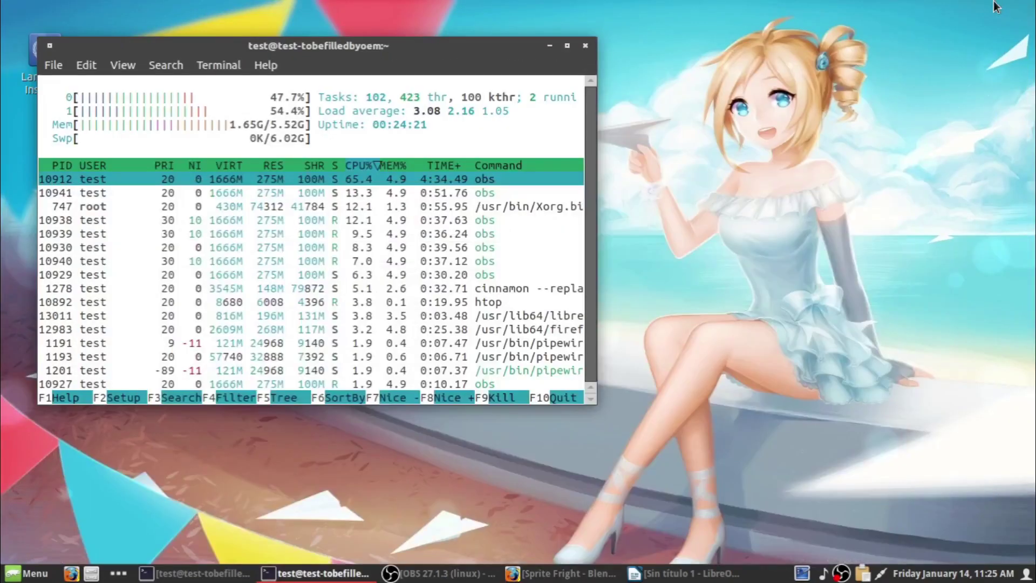
left_click(547, 46)
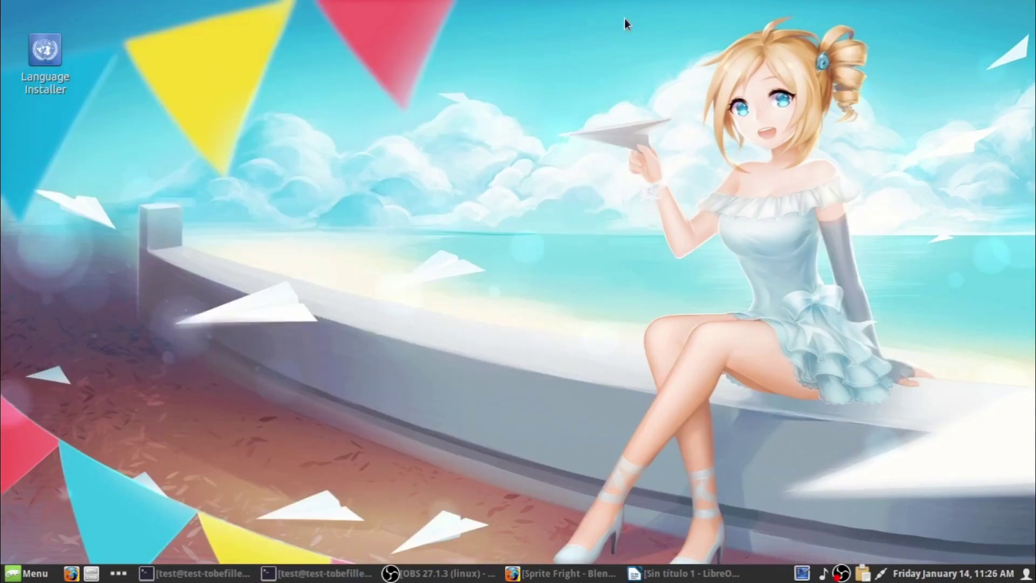
- Launch the Language Installer from the desktop, authenticate with the root password, and close its terminal window
double_click(44, 62)
type("••••••")
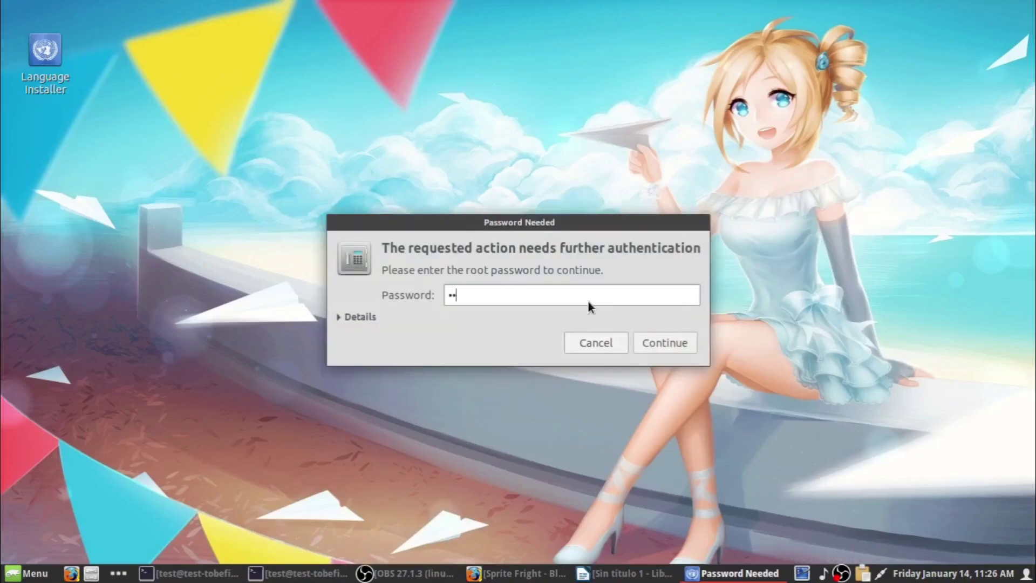
key("Return")
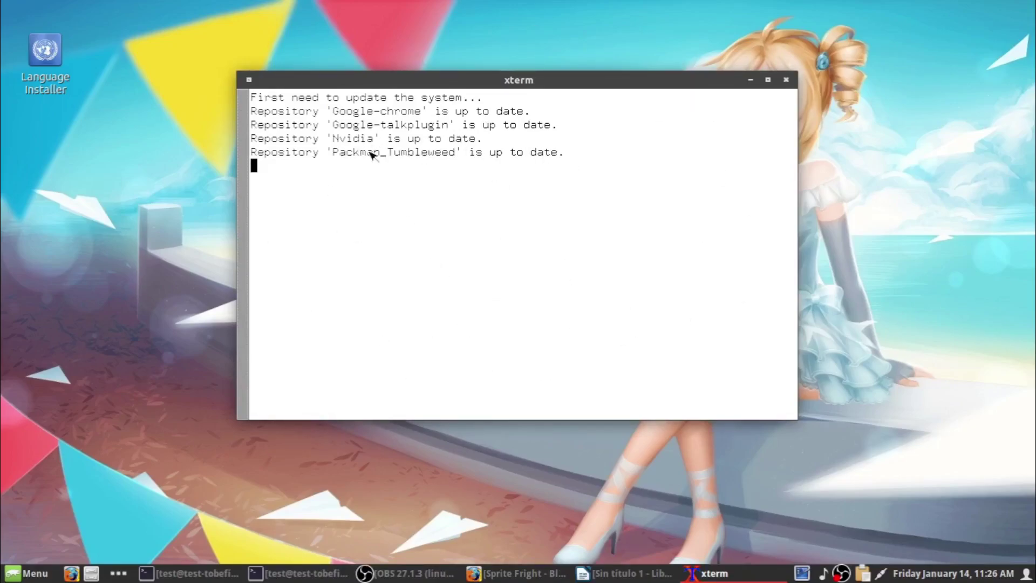
left_click(789, 80)
- Switch to Firefox, review the language settings in its preferences, then close the preferences tab and return to LibreOffice Writer
left_click(578, 572)
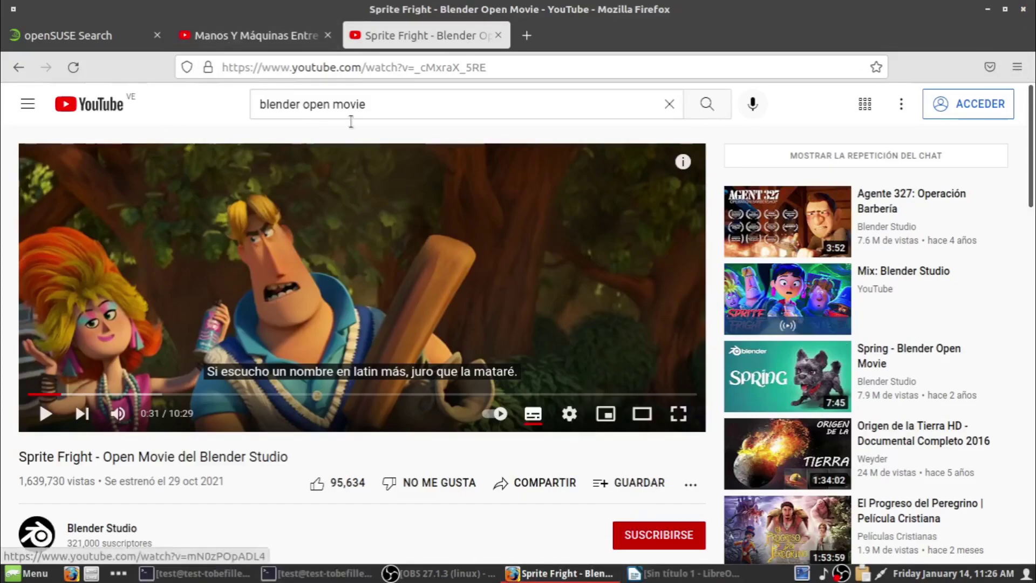
left_click(1026, 68)
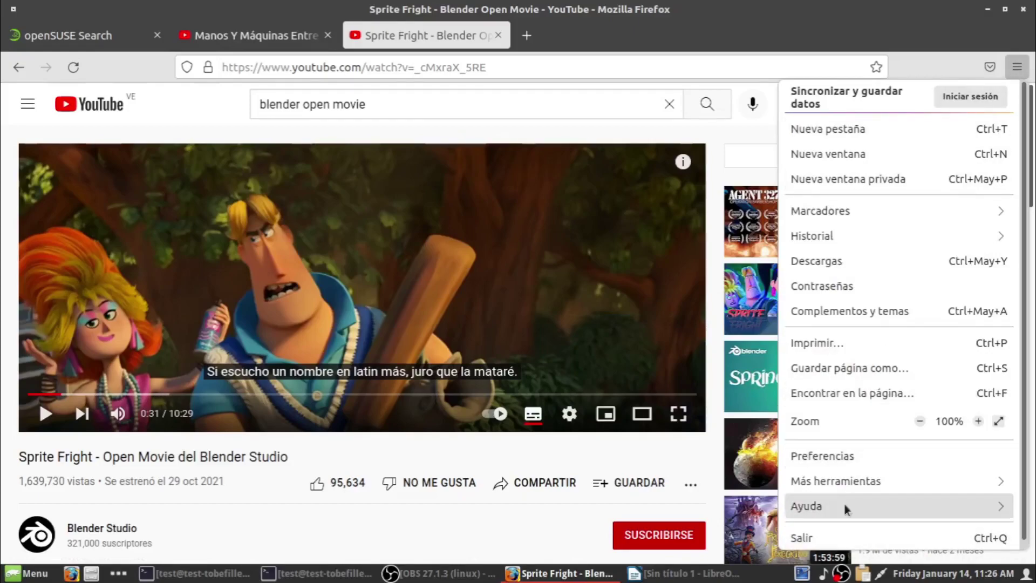
left_click(830, 459)
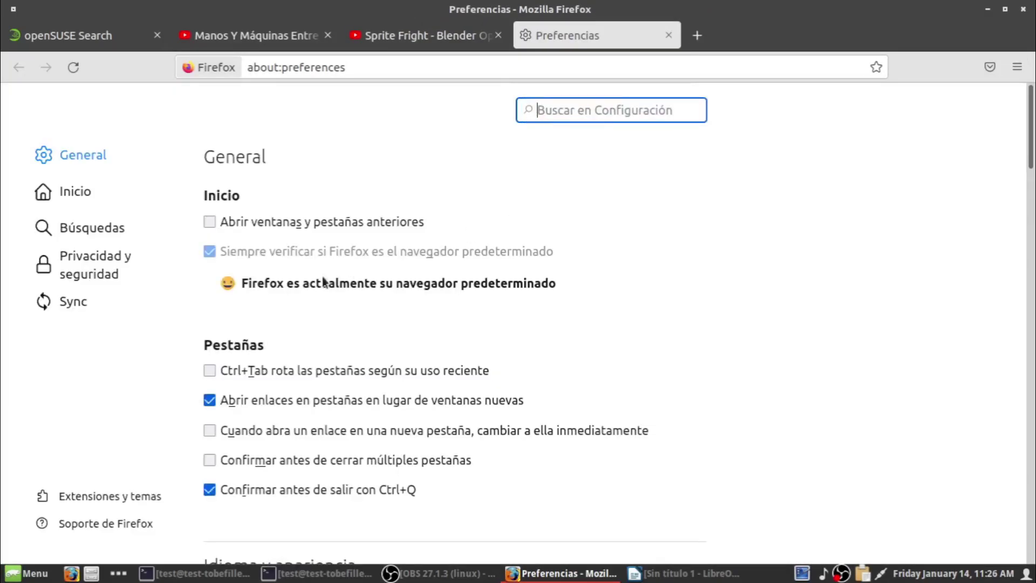
scroll(424, 292, "down", 15)
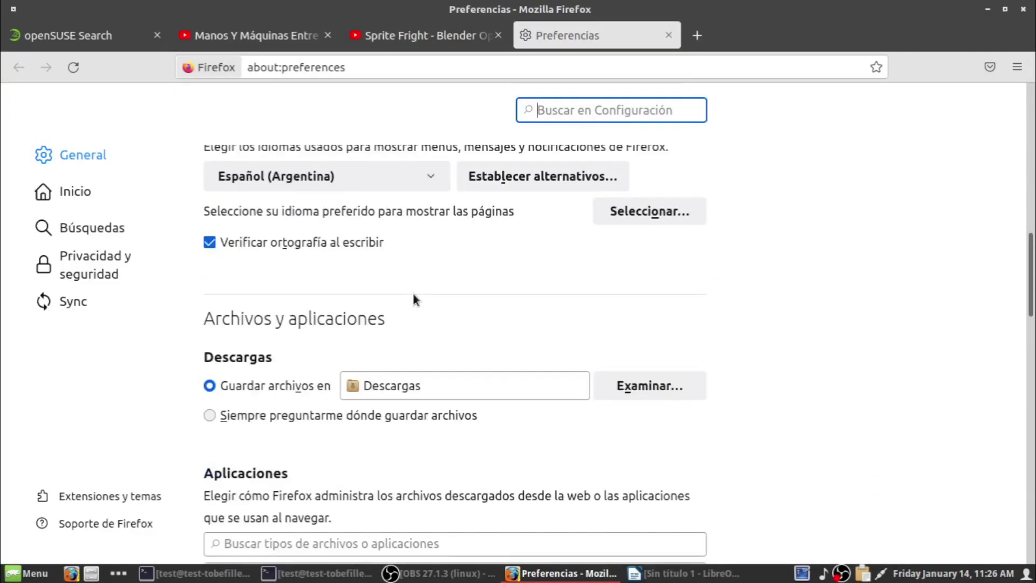
scroll(410, 300, "up", 3)
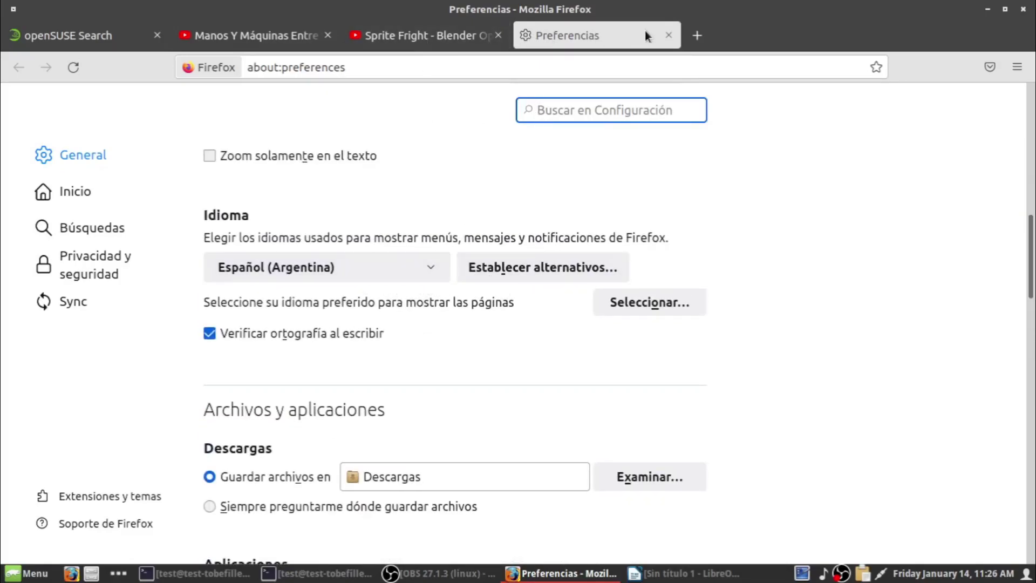
left_click(1018, 67)
left_click(1019, 67)
left_click(669, 36)
left_click(664, 574)
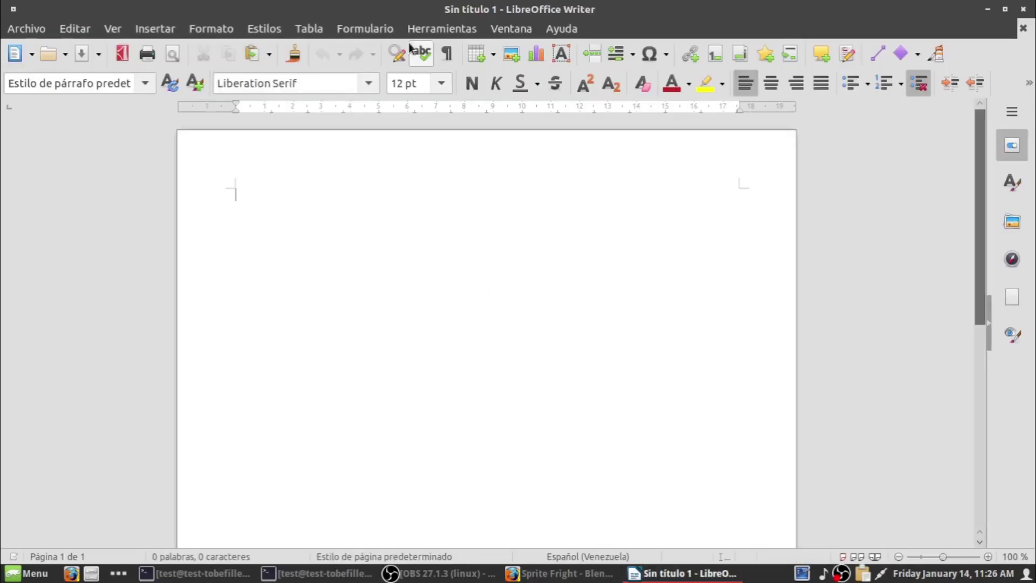
left_click(364, 27)
mouse_move(442, 29)
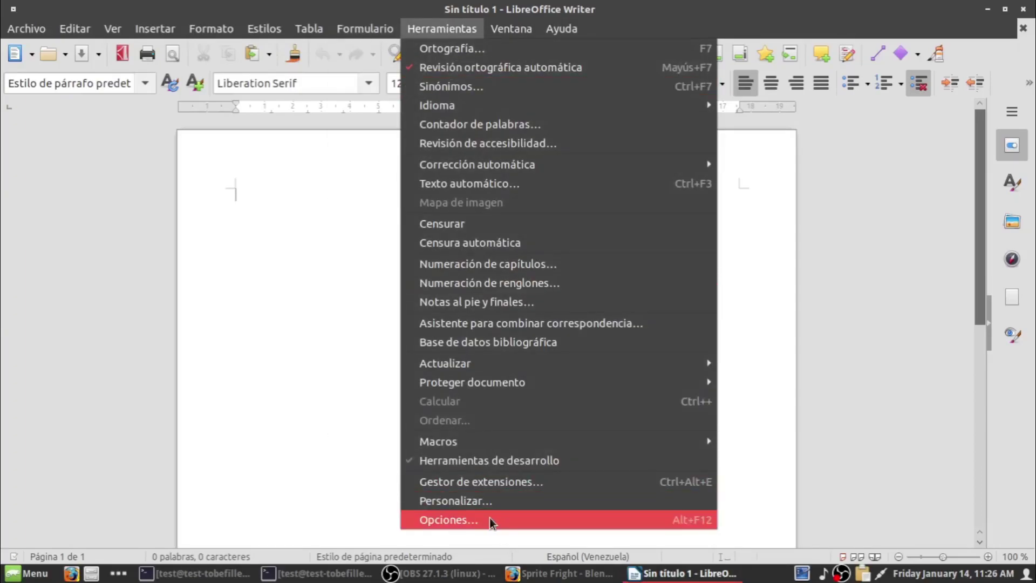
left_click(477, 500)
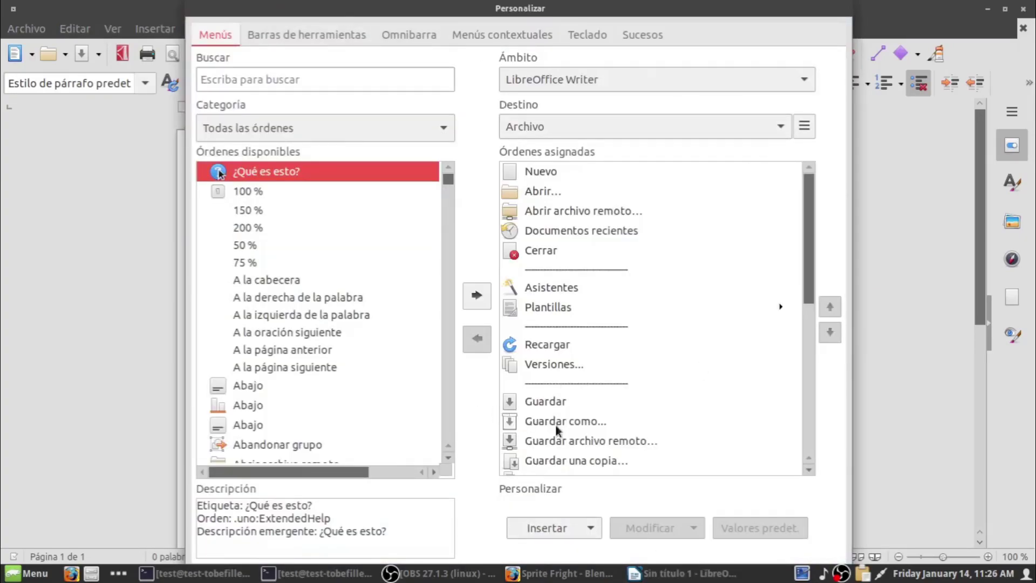
left_click_drag(610, 13, 634, 13)
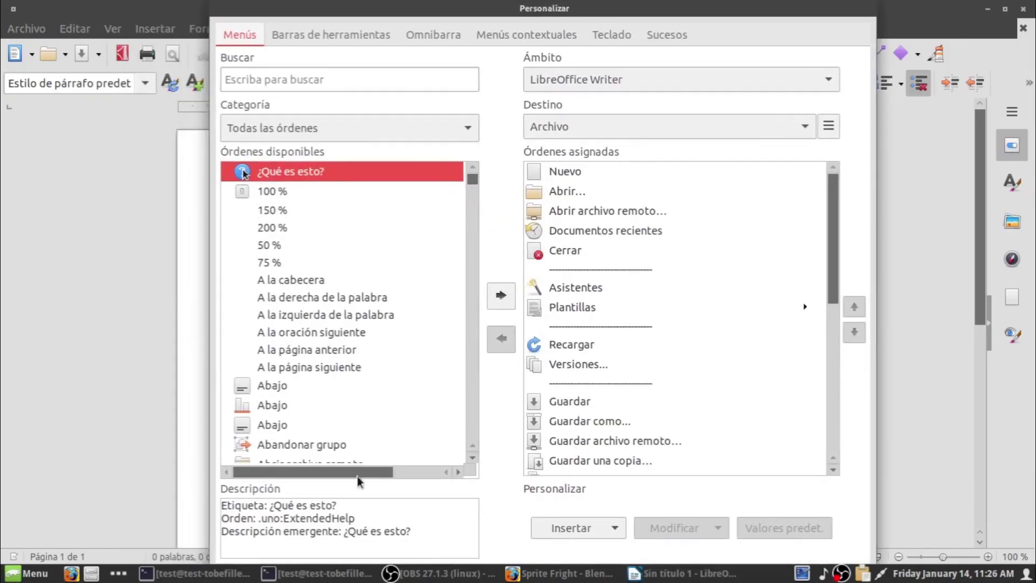
right_click(277, 7)
left_click(356, 165)
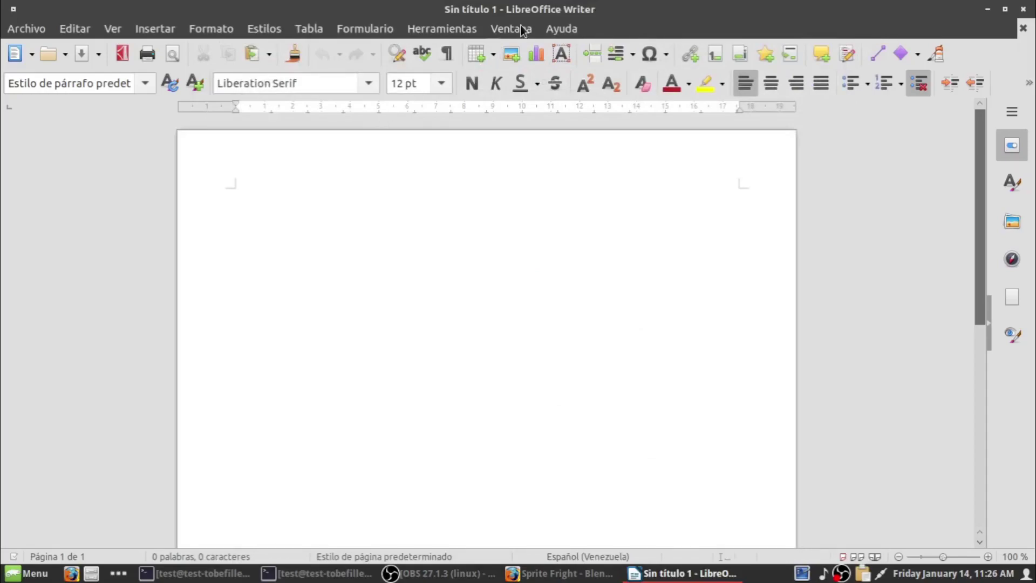
- Review the user interface and regional language choices in the LibreOffice options, then accept the dialog with the current settings
left_click(487, 28)
mouse_move(441, 29)
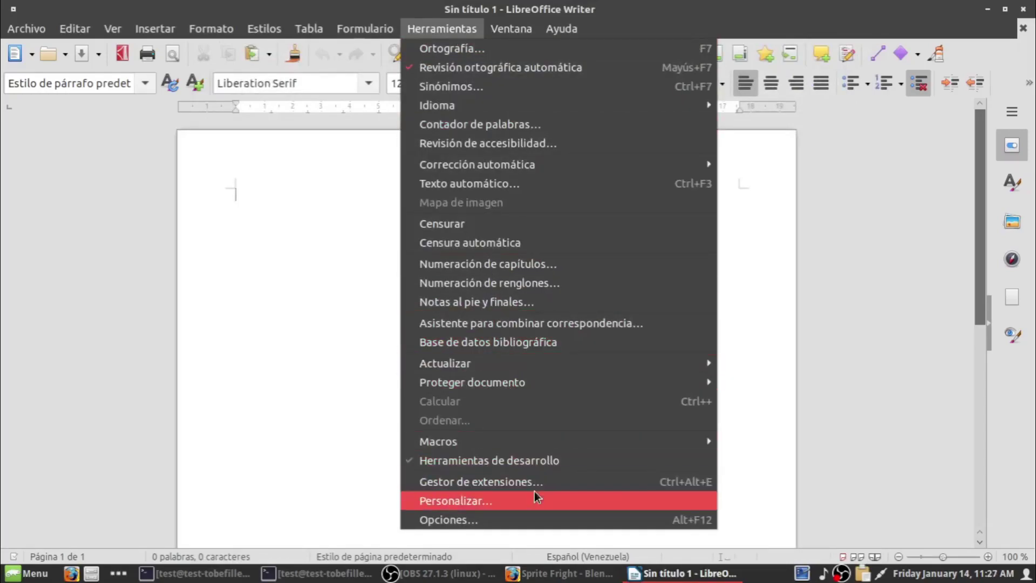
left_click(524, 516)
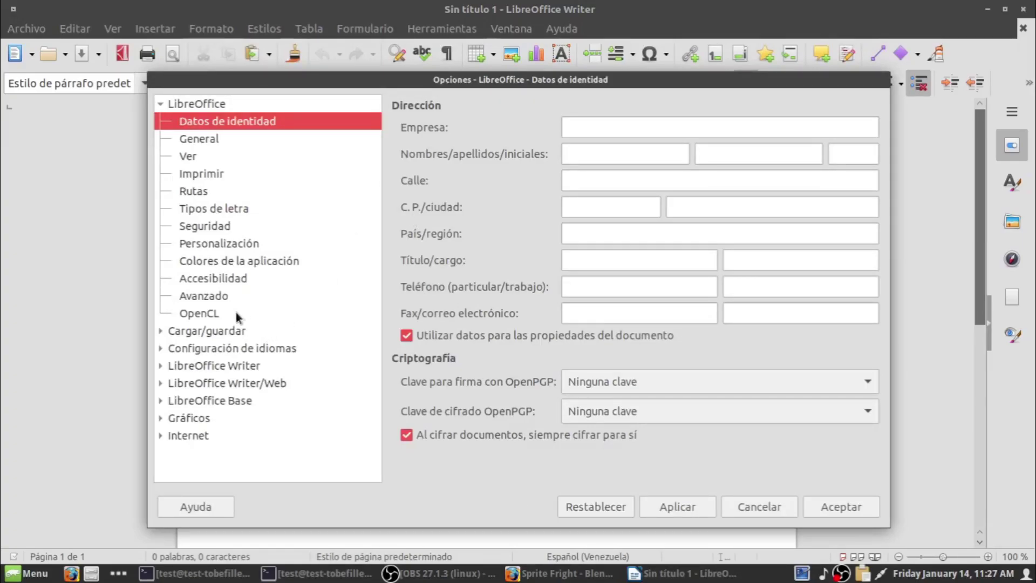
left_click(161, 348)
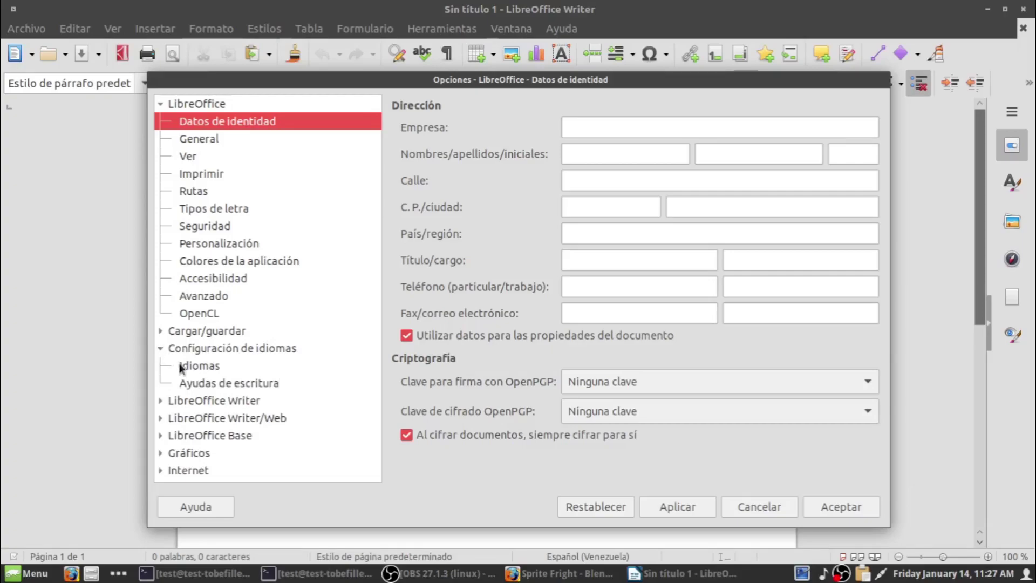
left_click(203, 367)
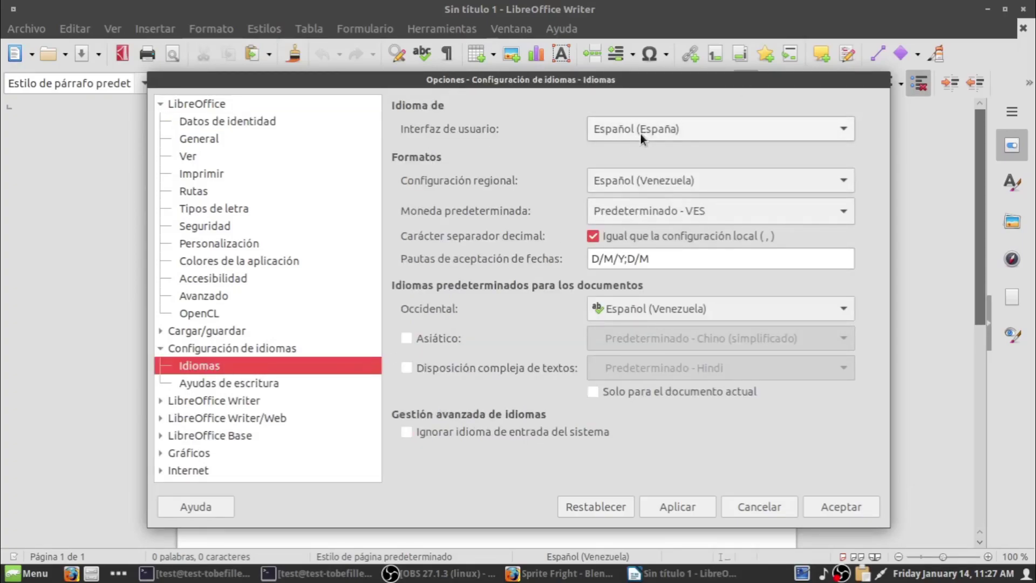
left_click(844, 135)
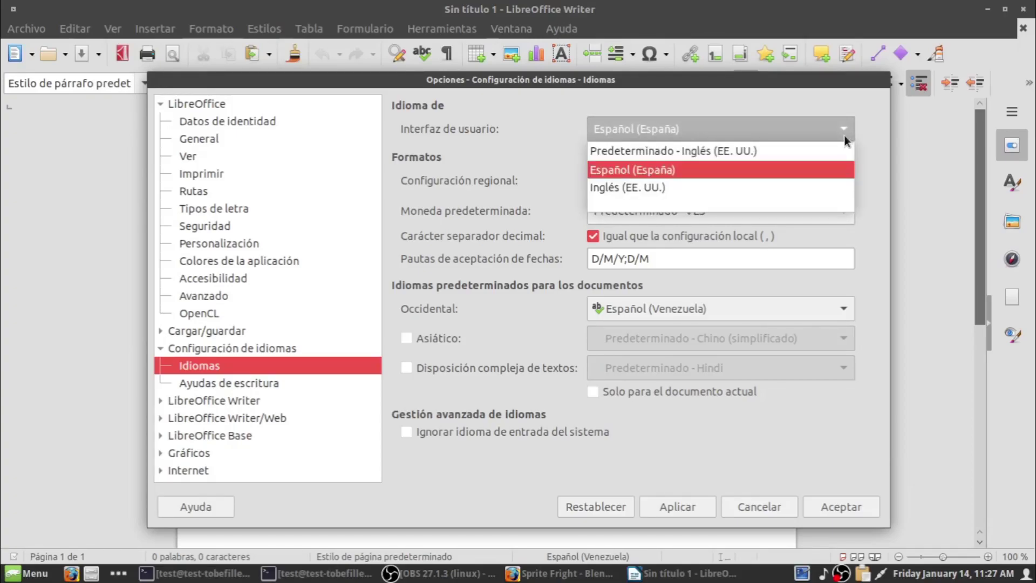
left_click(845, 139)
left_click(841, 181)
left_click(841, 182)
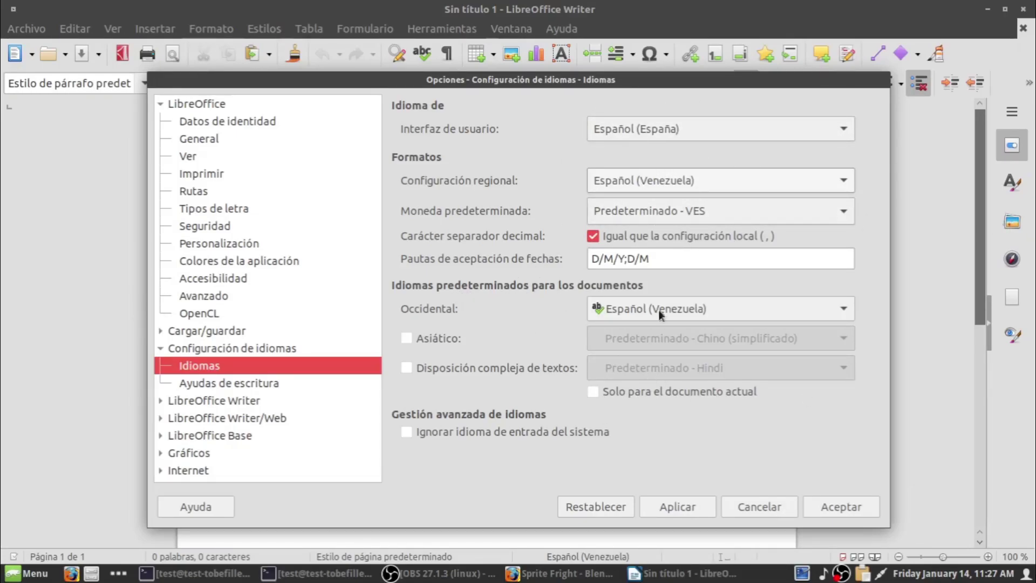
left_click(665, 509)
left_click(842, 507)
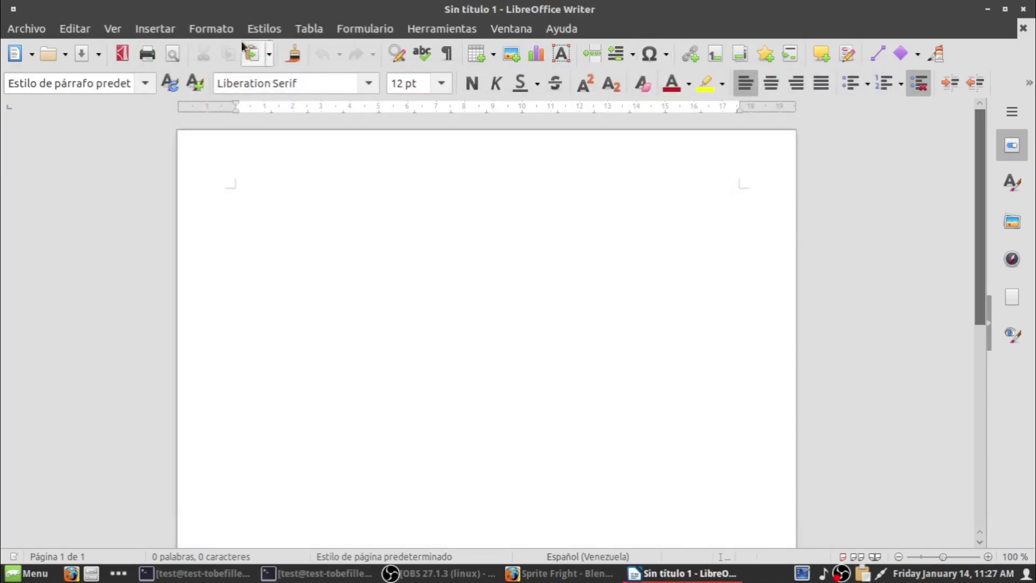
- Quit LibreOffice completely and minimise the Firefox window to clear the desktop
left_click(19, 30)
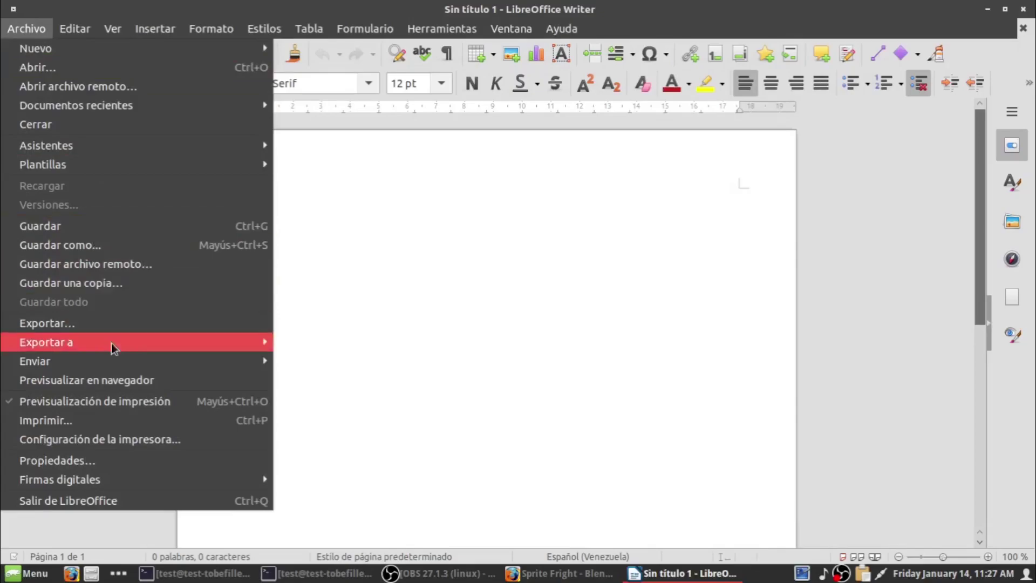
left_click(107, 498)
mouse_move(230, 318)
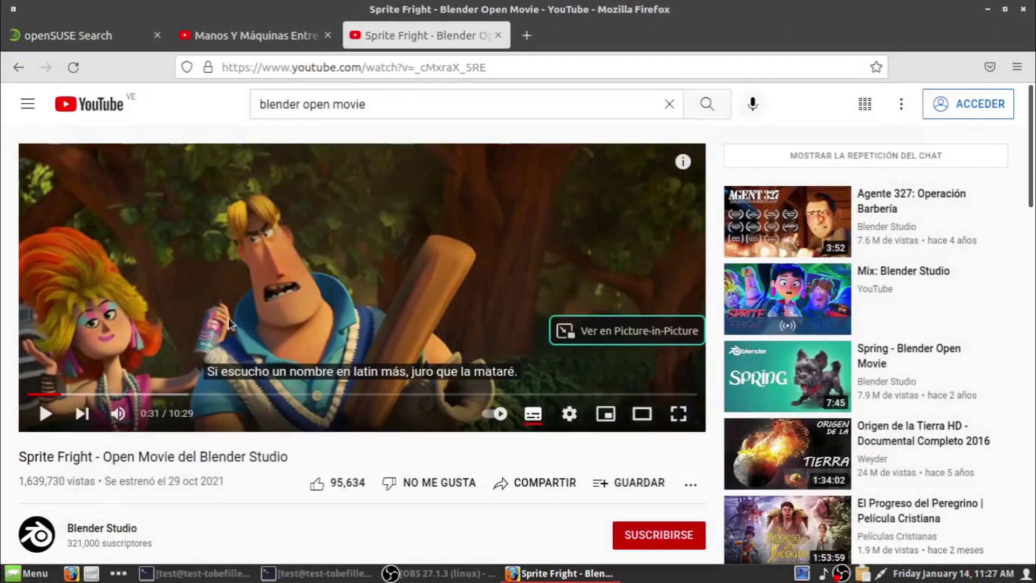
left_click(986, 10)
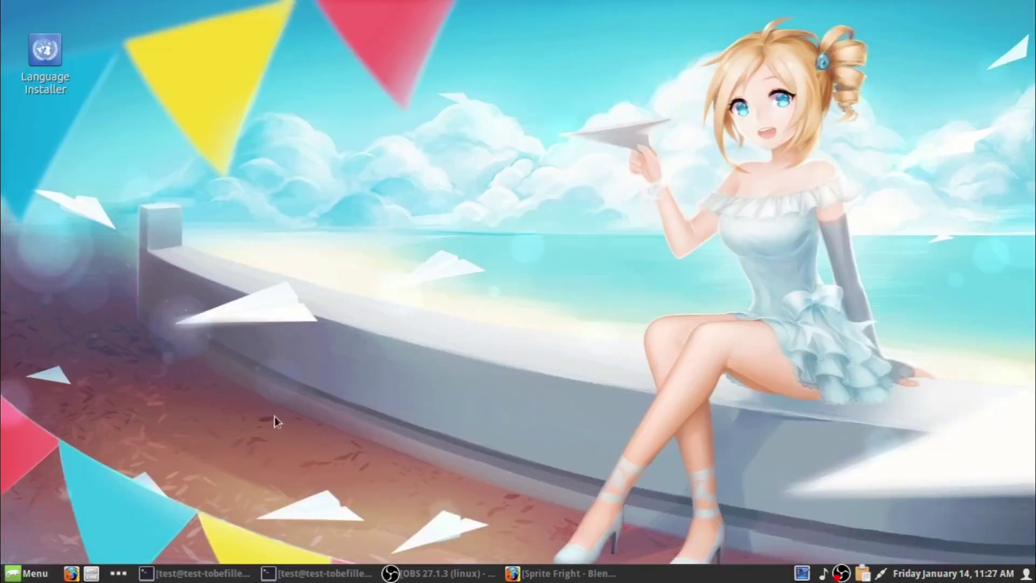
- Open System Settings and look through its Appearance, Preferences and Hardware sections
left_click(27, 574)
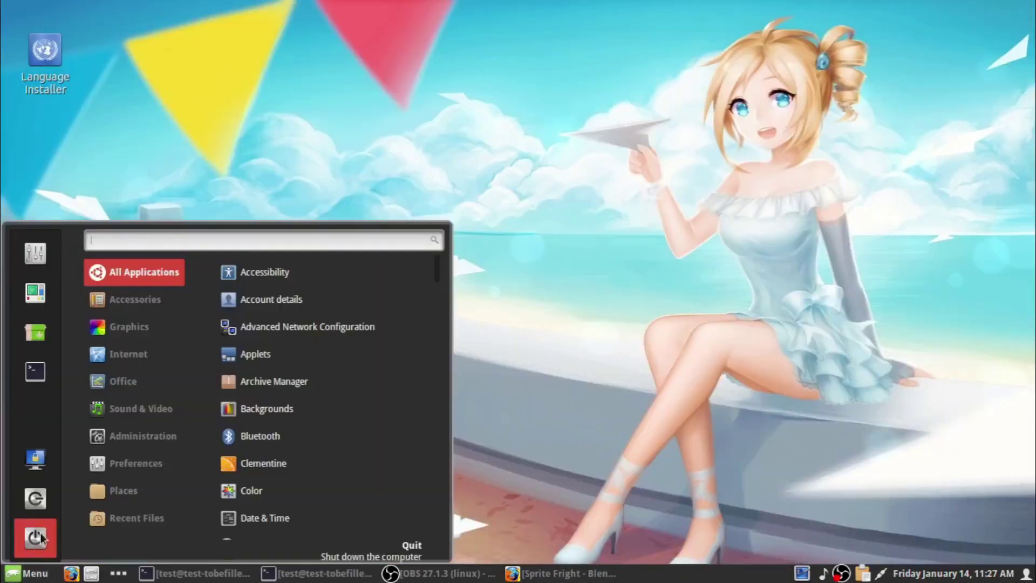
mouse_move(180, 430)
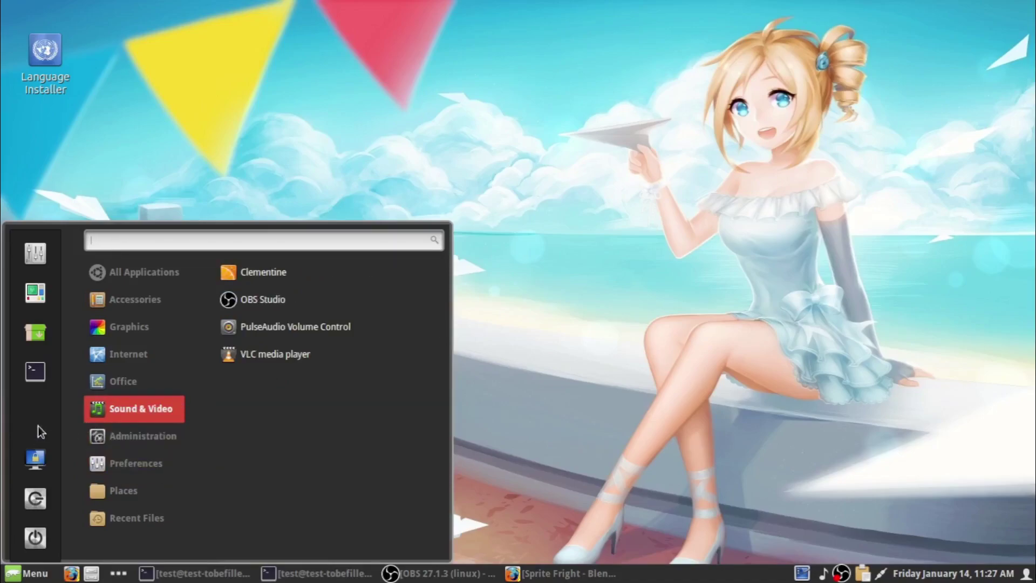
left_click(38, 264)
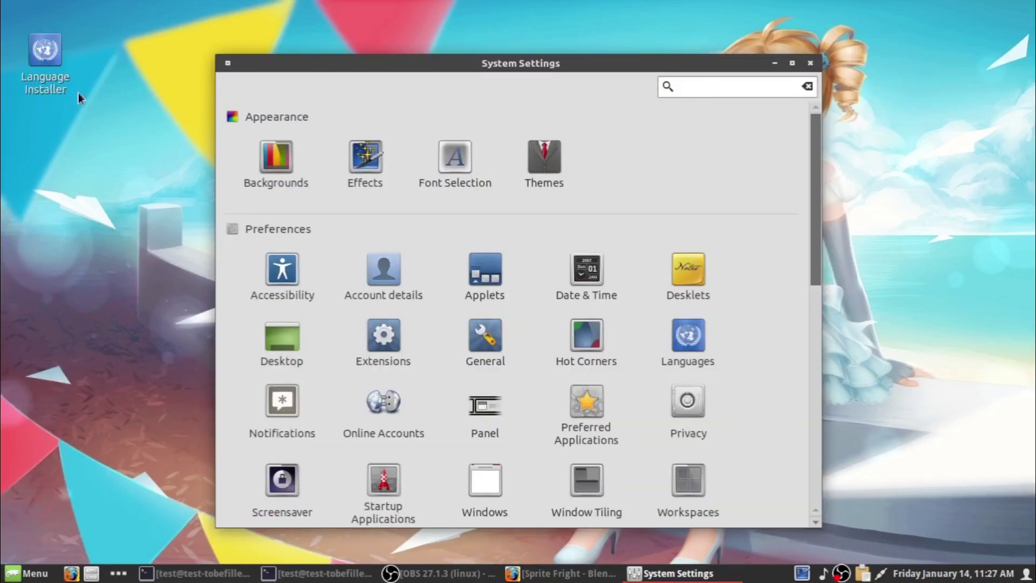
scroll(591, 325, "down", 4)
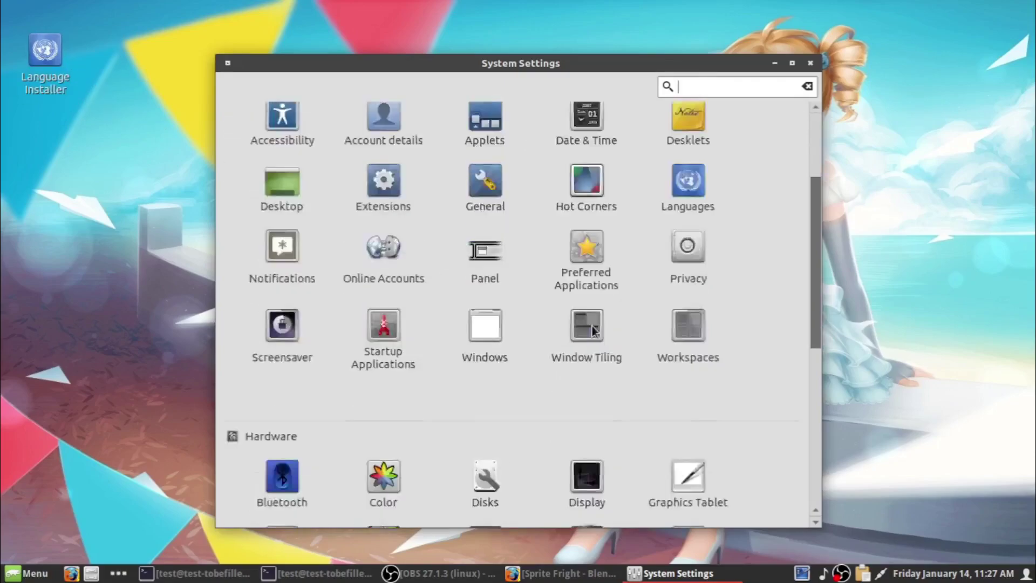
scroll(592, 325, "up", 4)
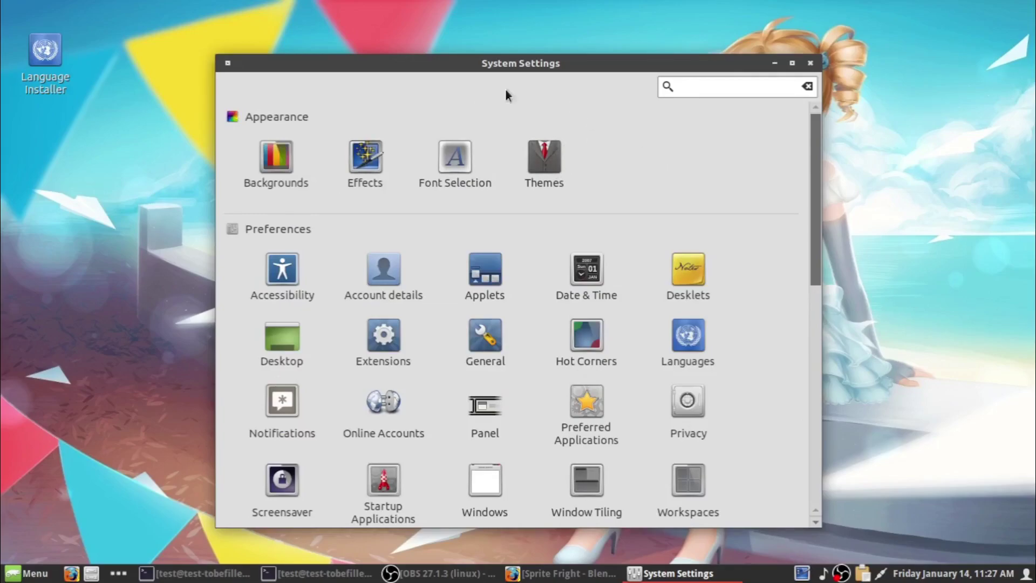
scroll(484, 323, "down", 2)
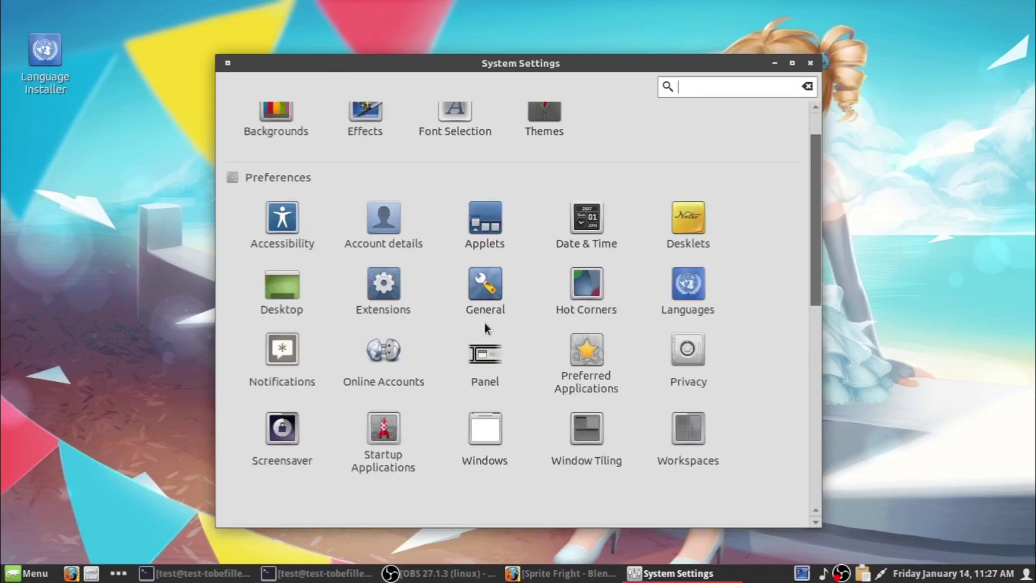
scroll(483, 323, "down", 10)
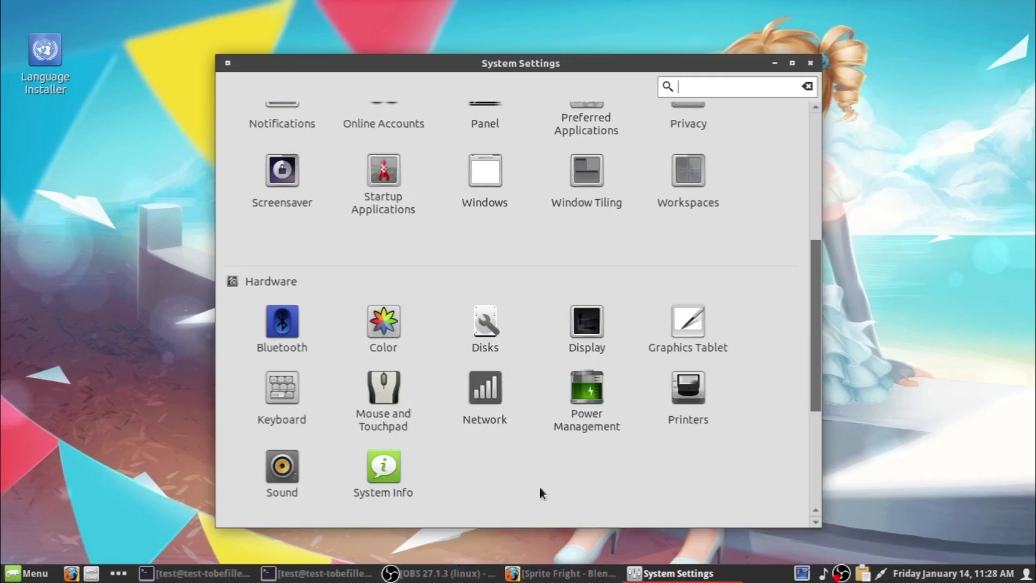
- Browse the Graphics and Office application categories and launch LibreOffice Calc
left_click(12, 573)
left_click(152, 332)
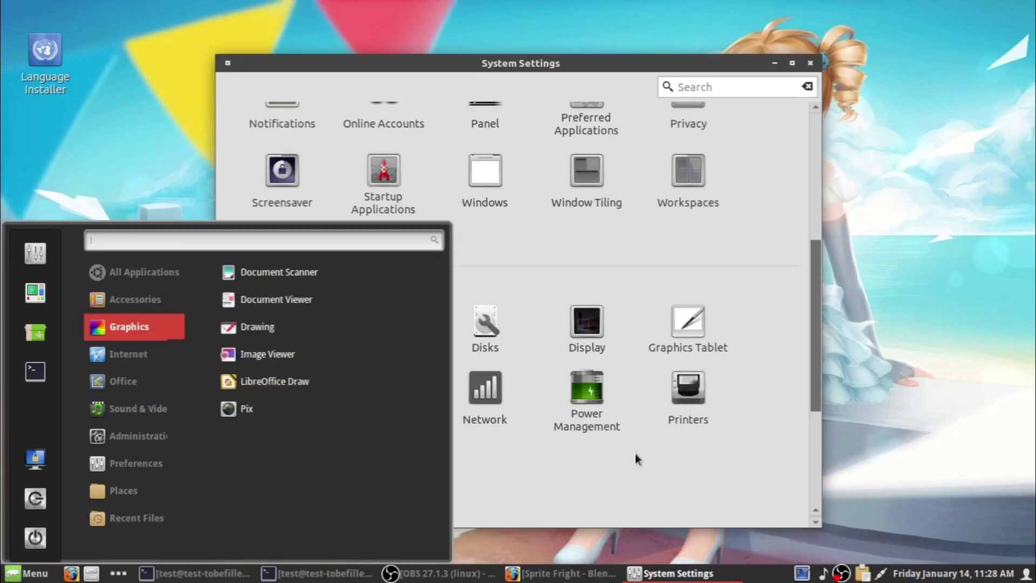
left_click(634, 470)
scroll(632, 263, "up", 5)
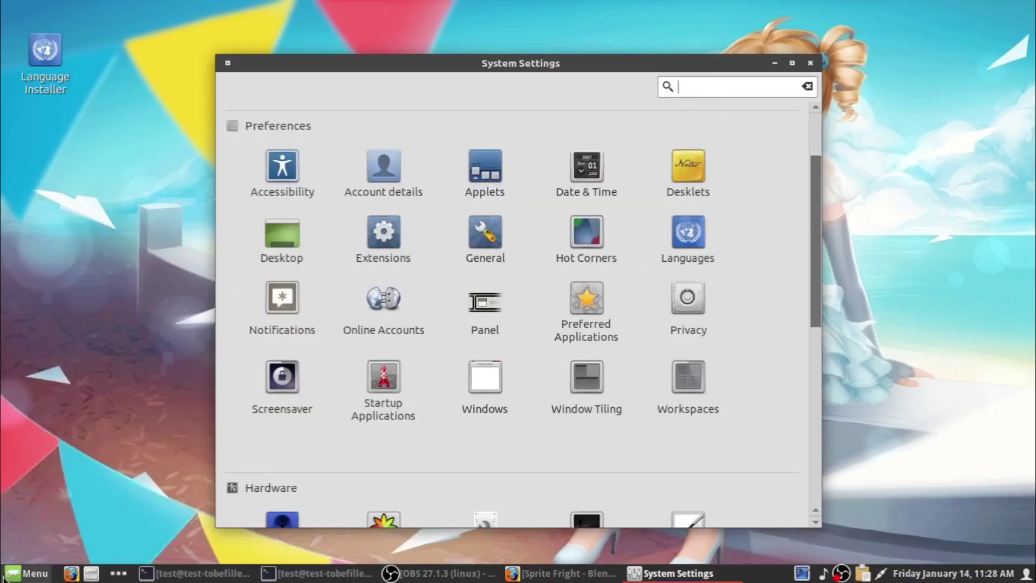
left_click(11, 575)
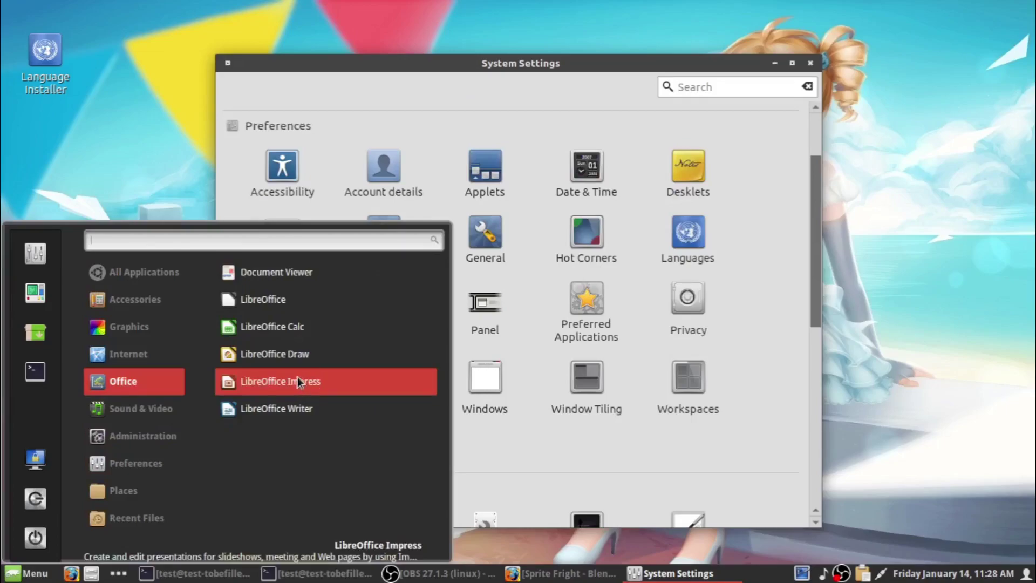
left_click(275, 333)
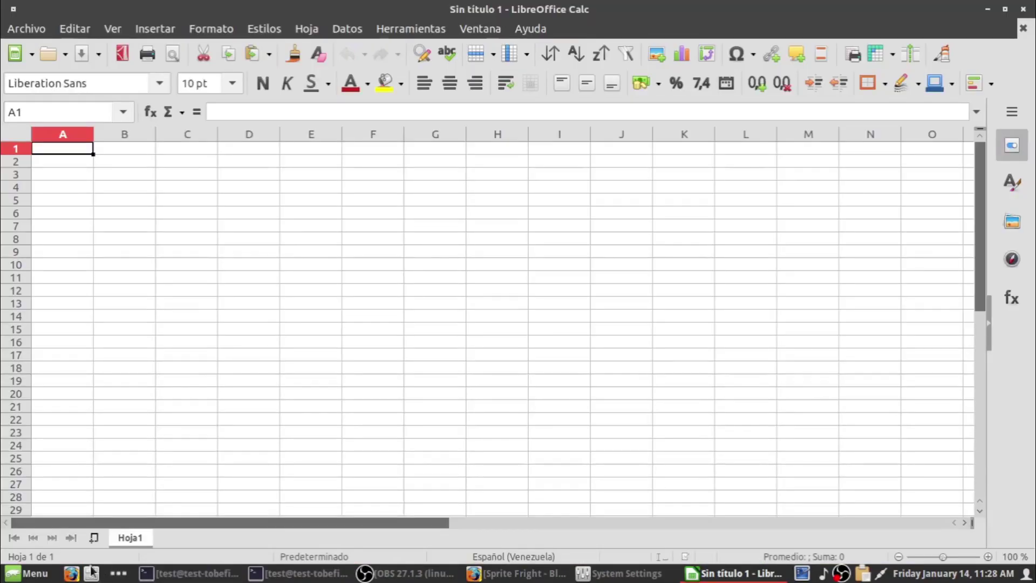
- Look through the Administration applications, then open another System Settings window with the Calc window minimised
left_click(27, 573)
mouse_move(170, 430)
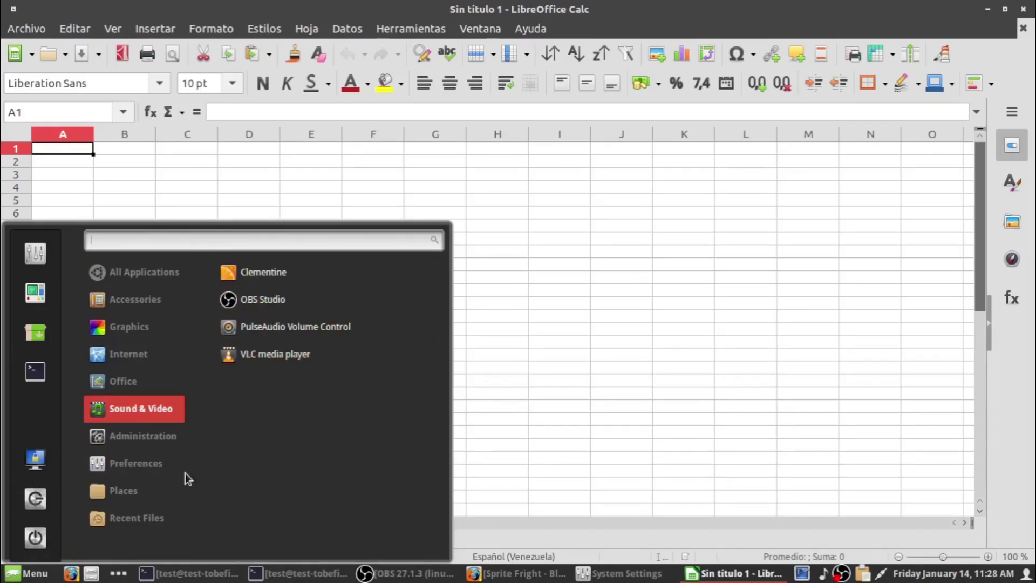
scroll(278, 378, "down", 2)
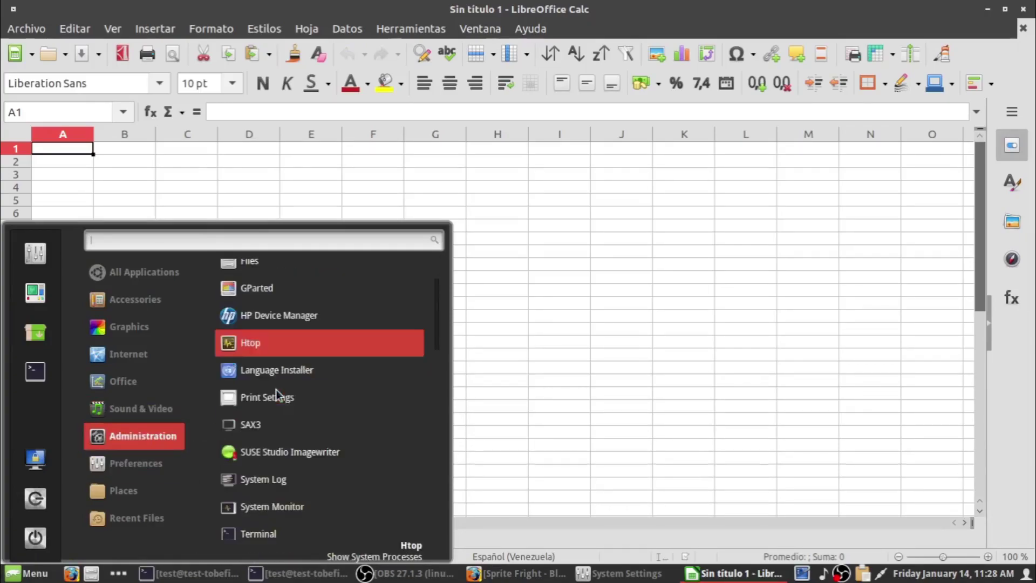
left_click(53, 251)
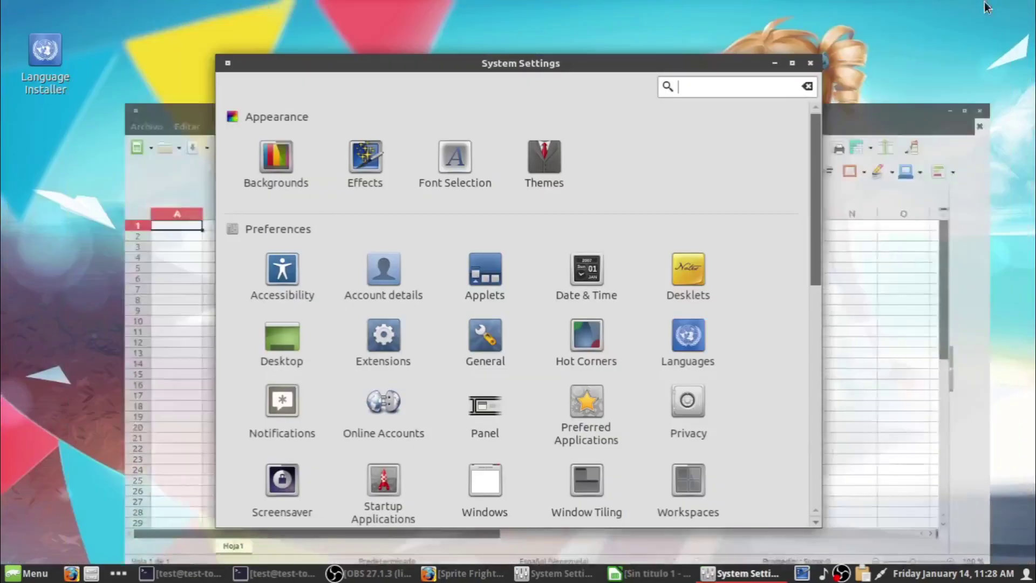
left_click(987, 7)
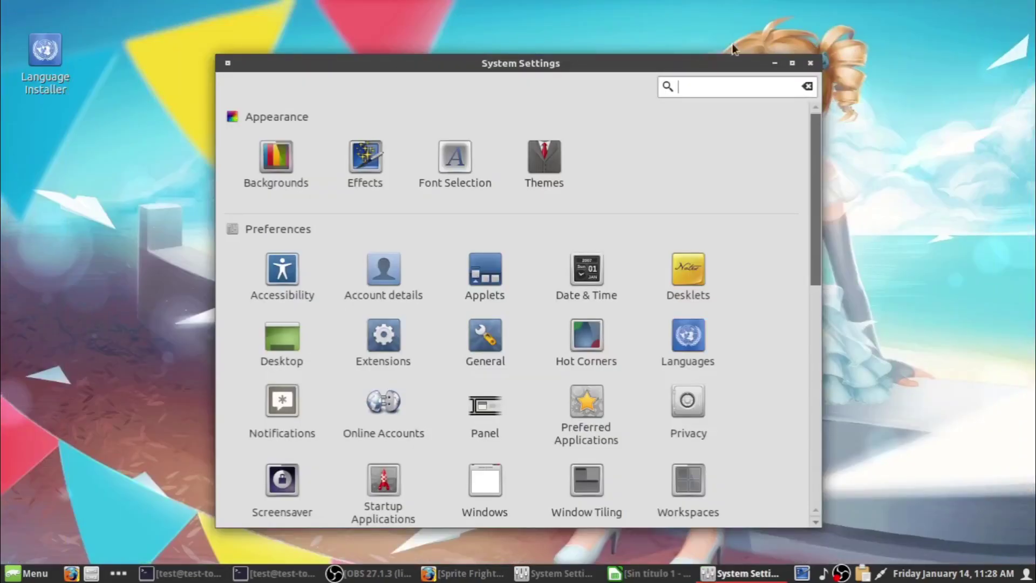
- Open the Languages settings with the root password, check the secondary languages list, and cancel without changing anything
left_click(686, 345)
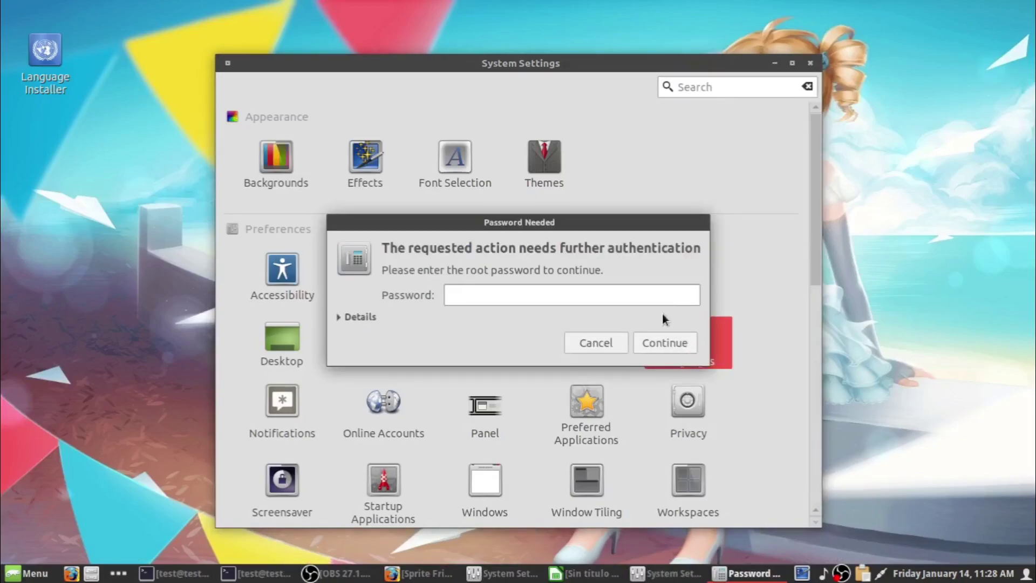
type("•••••••")
key("Return")
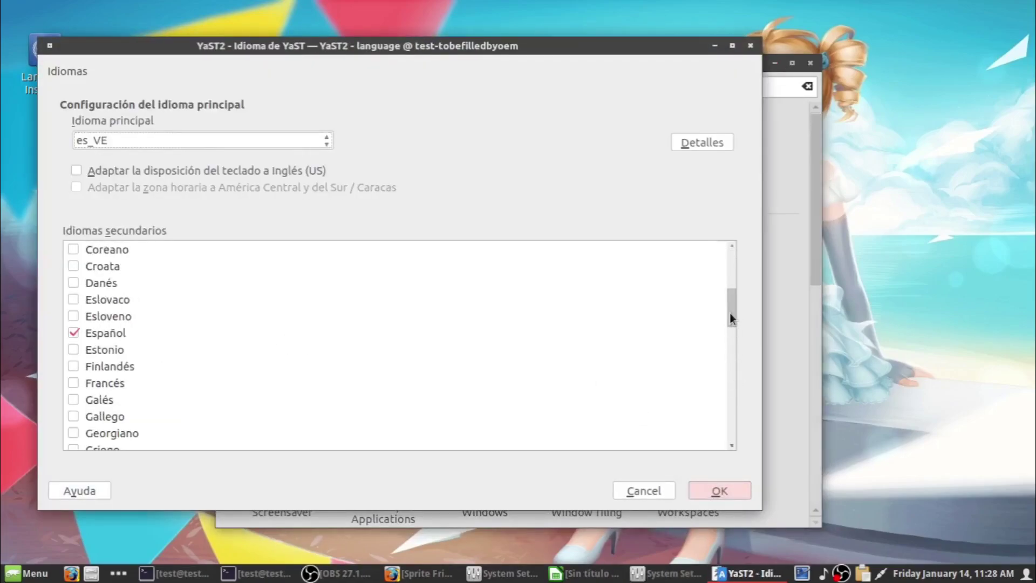
mouse_move(730, 314)
left_mouse_down()
mouse_move(728, 255)
mouse_move(728, 318)
mouse_move(728, 303)
left_mouse_up()
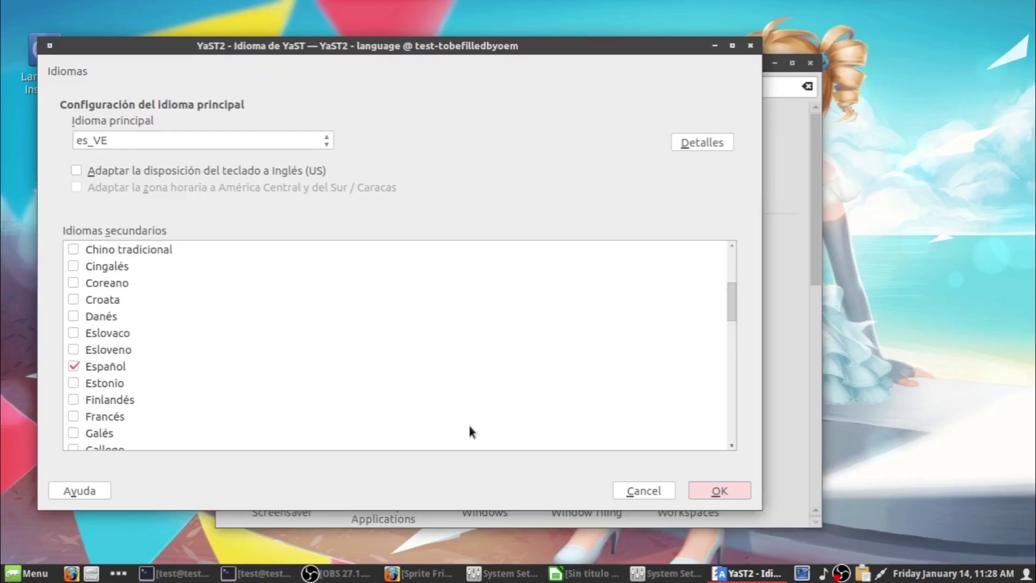
left_click(642, 485)
scroll(551, 301, "down", 10)
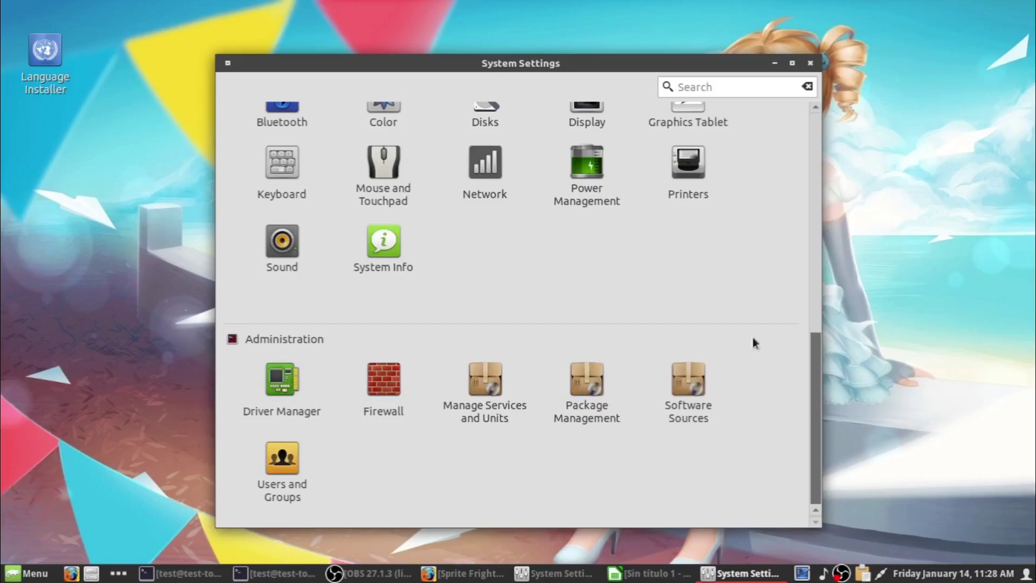
scroll(509, 336, "up", 10)
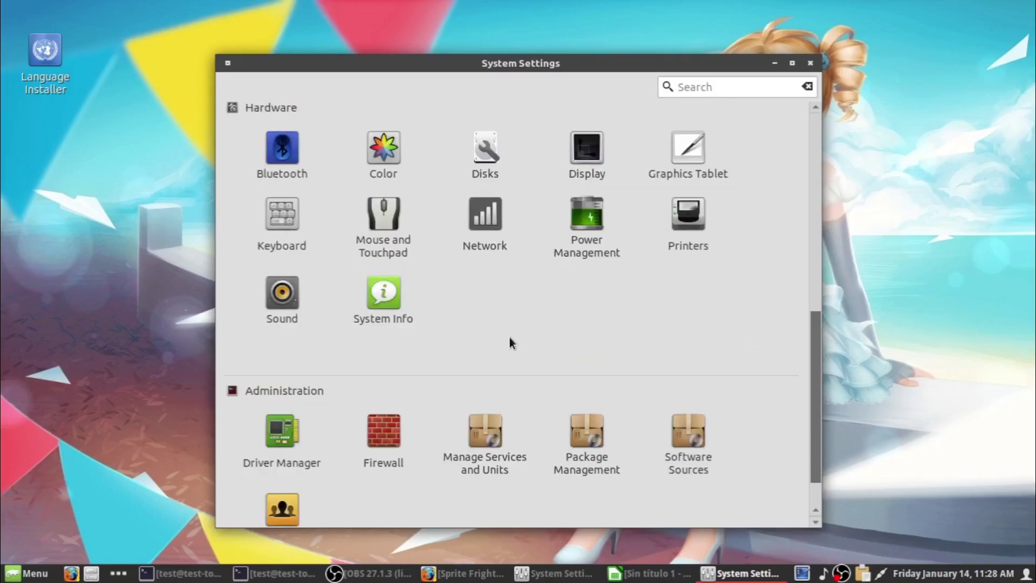
- Launch YaST Control Center, authenticating with the root password, and maximise its window
left_click(25, 574)
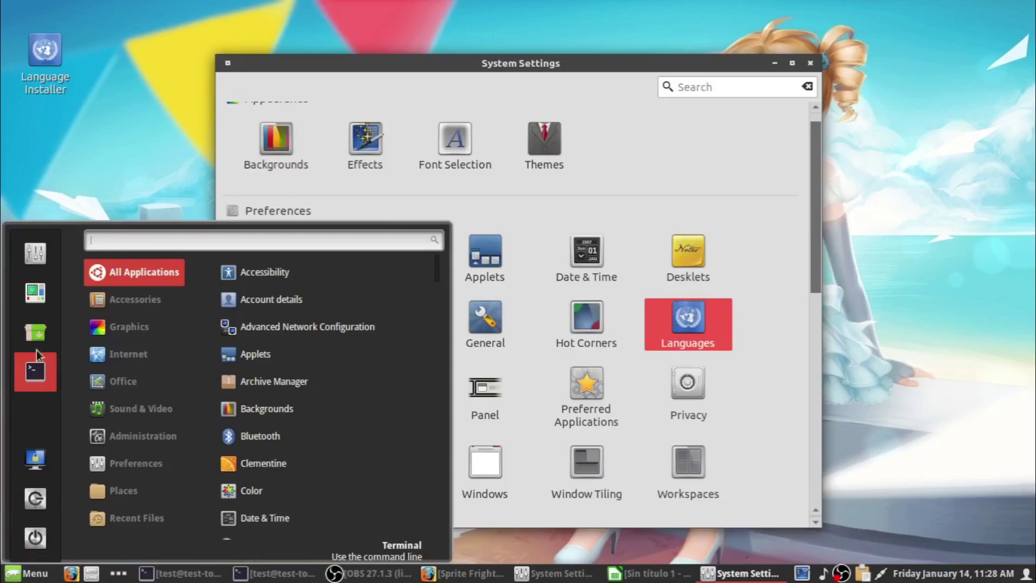
left_click(32, 299)
type("******")
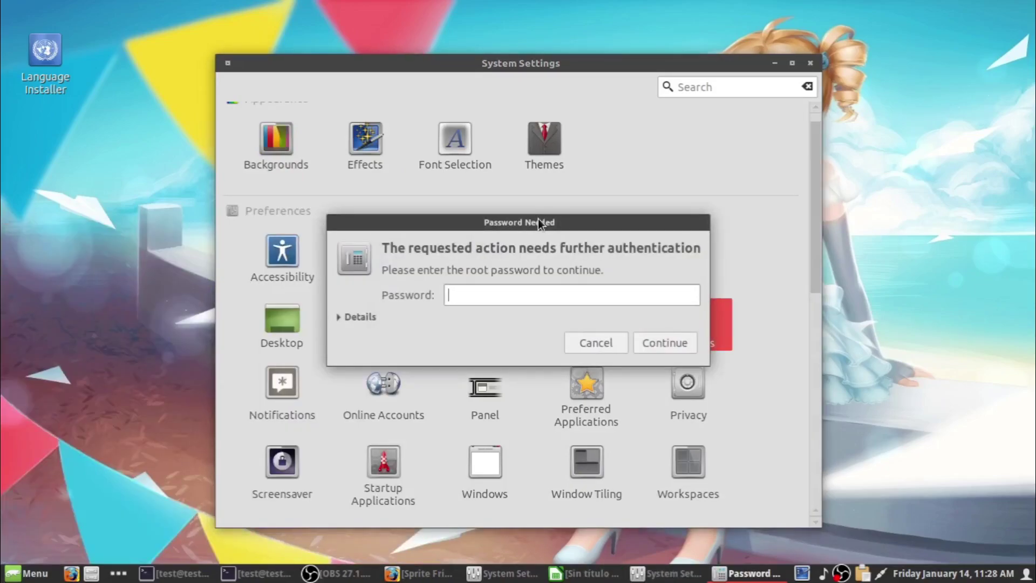
key("Return")
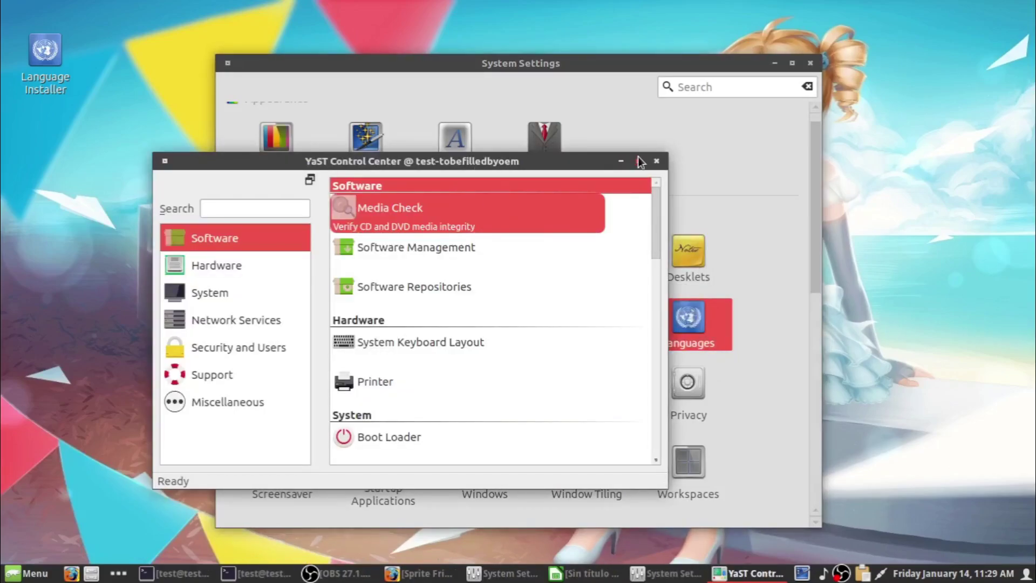
left_click(640, 160)
left_click(27, 573)
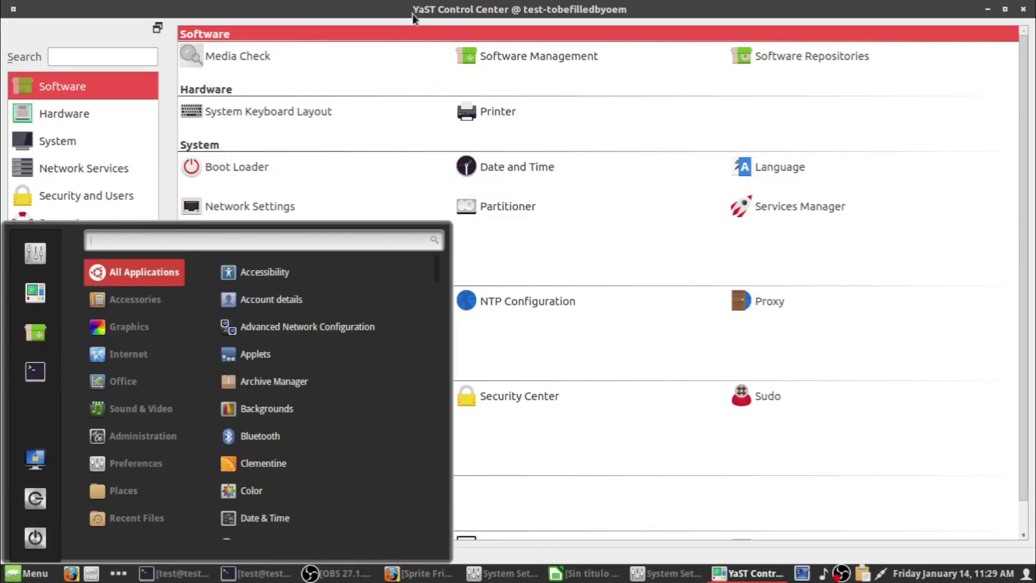
left_click(314, 78)
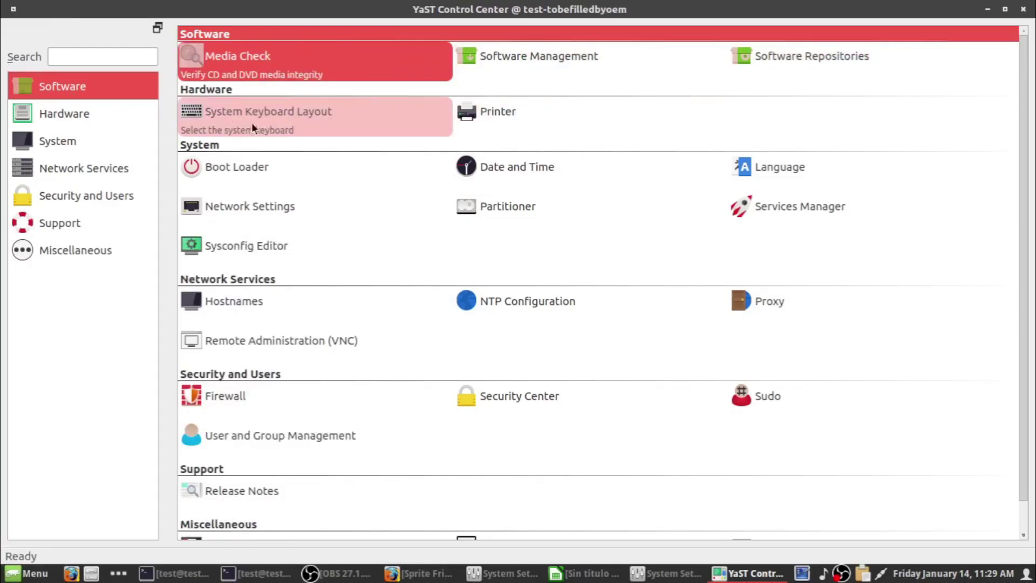
- Look through the Hardware, Network Services and System categories of YaST Control Center
left_click(97, 115)
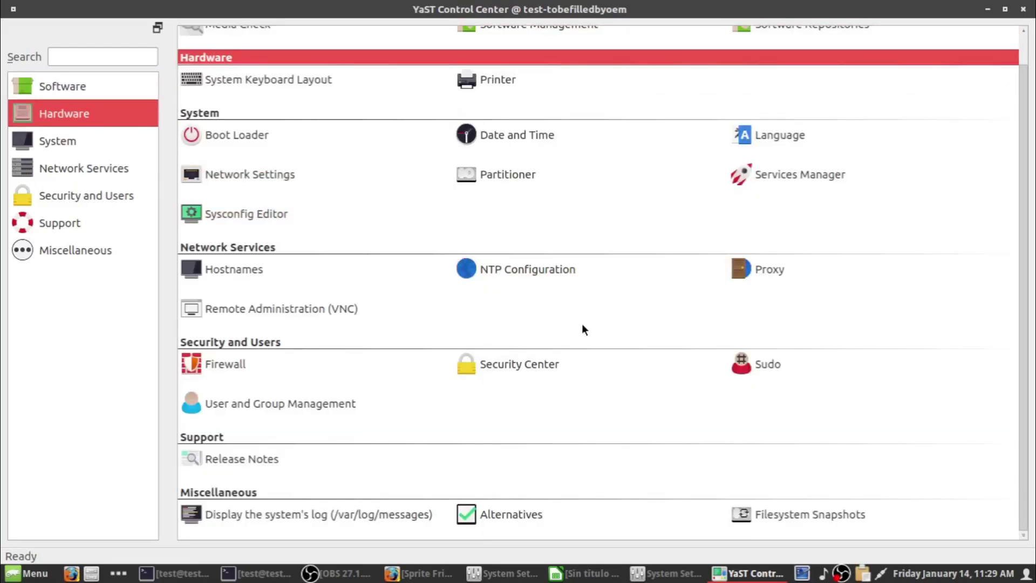
scroll(583, 331, "up", 1)
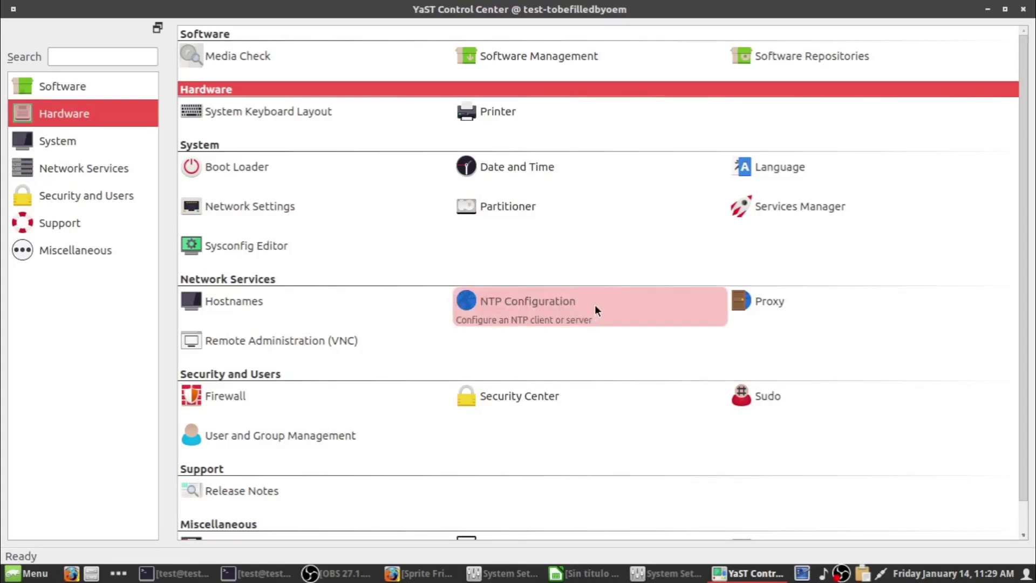
scroll(394, 256, "down", 1)
scroll(324, 237, "up", 1)
left_click(124, 154)
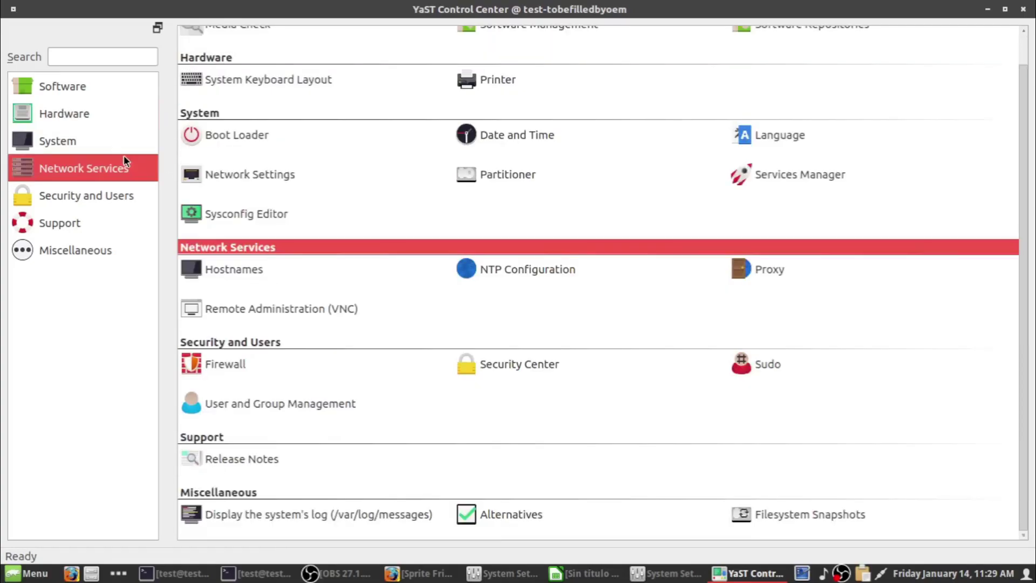
left_click(108, 135)
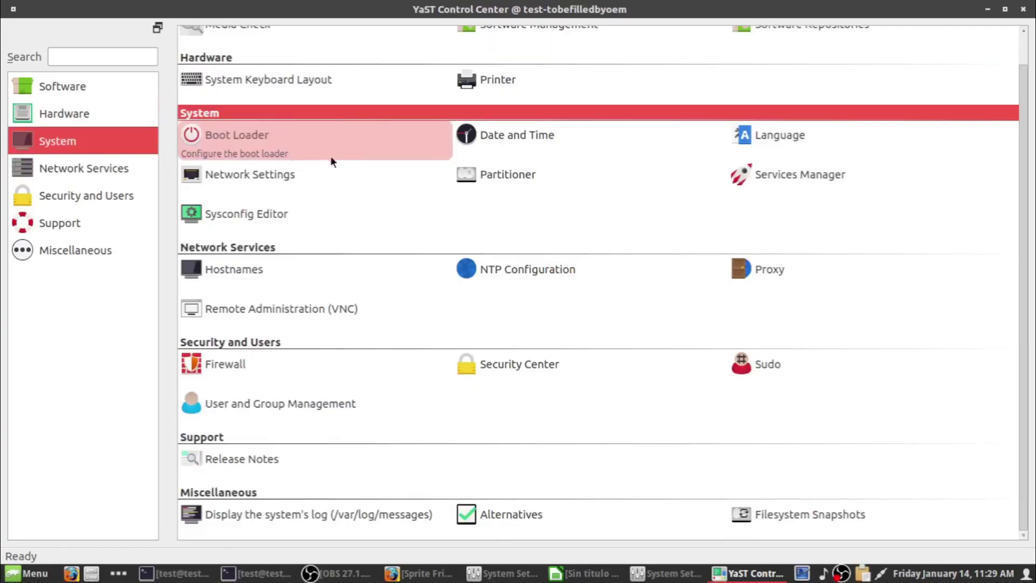
- Open the YaST Partitioner past its warning, examine the sda1 Btrfs partition and the RAID section, and close it
left_click(500, 174)
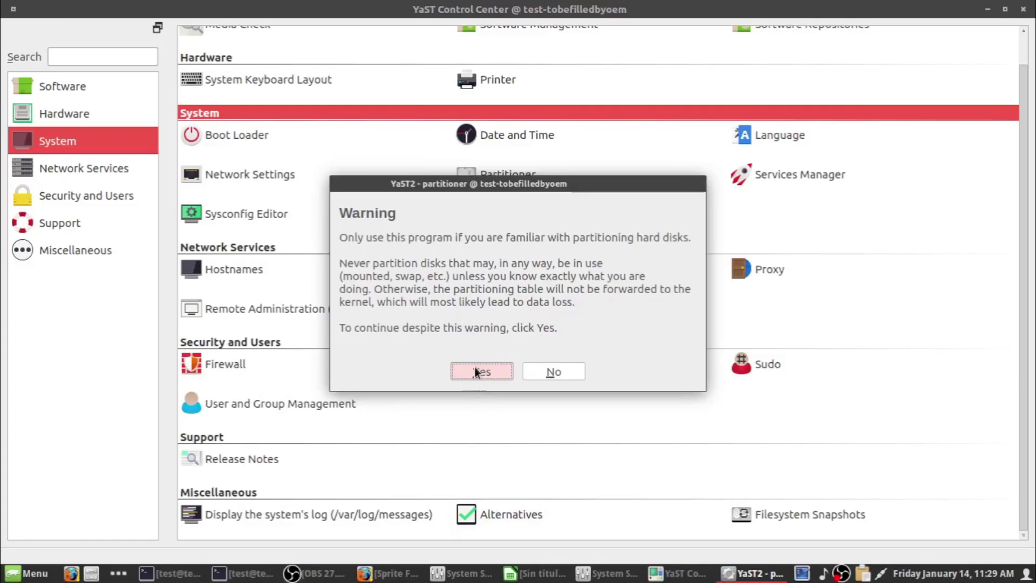
left_click(474, 371)
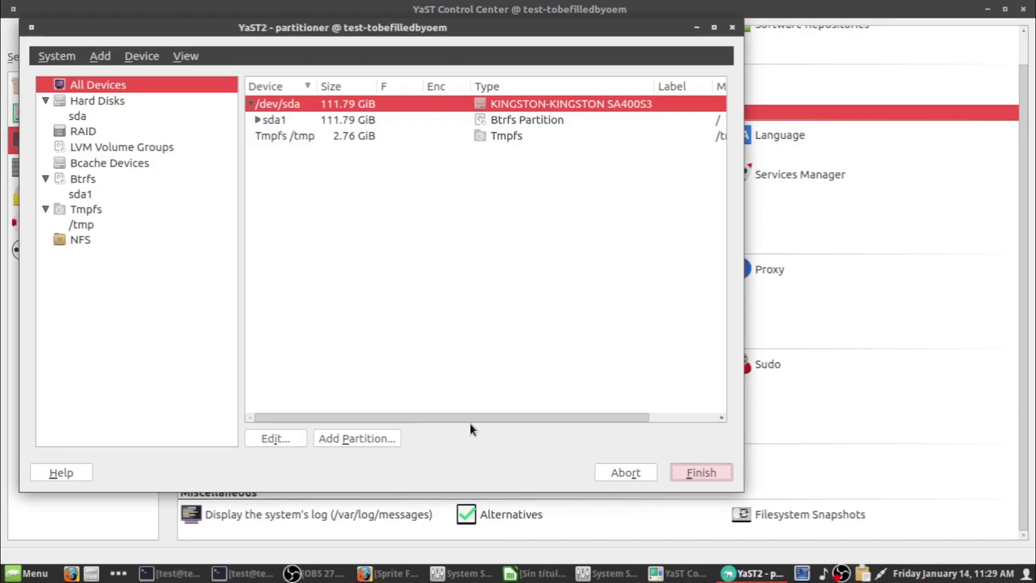
left_click(495, 117)
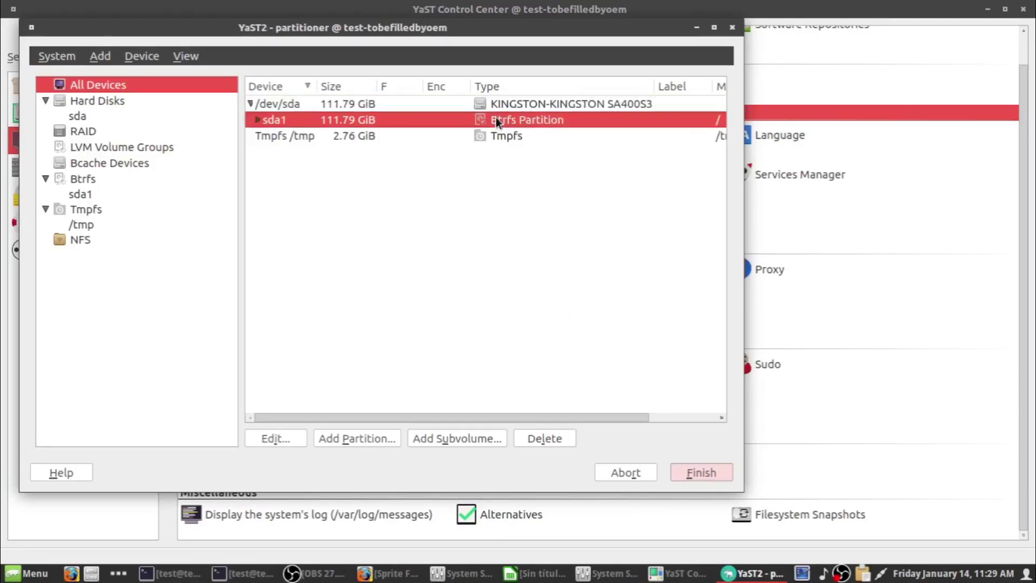
left_click_drag(504, 416, 437, 425)
left_click(124, 135)
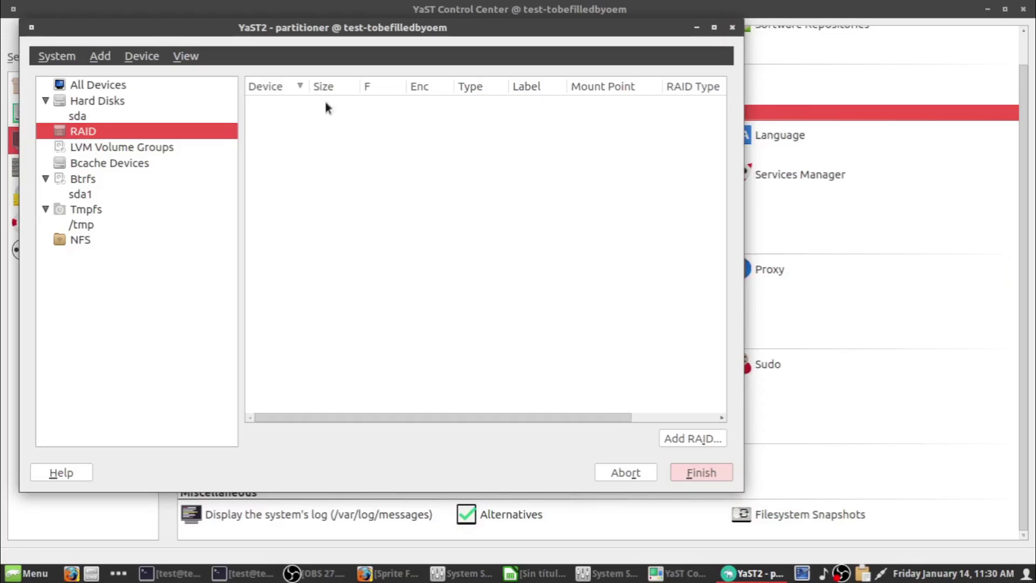
left_click(734, 27)
- Check the Network Services and Security and Users categories, and close both YaST Control Center and the front System Settings window
scroll(380, 363, "up", 1)
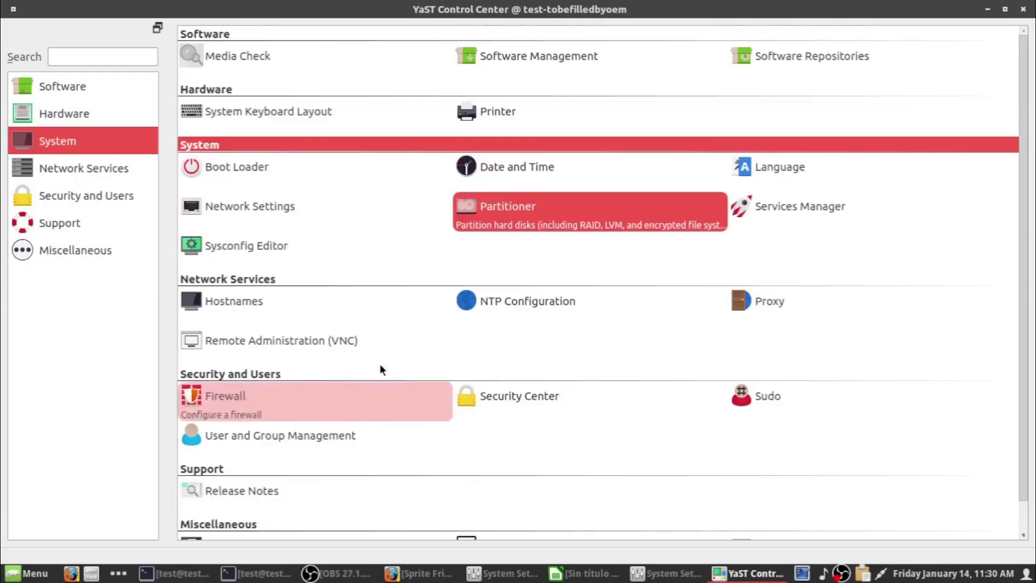
left_click(40, 168)
left_click(75, 196)
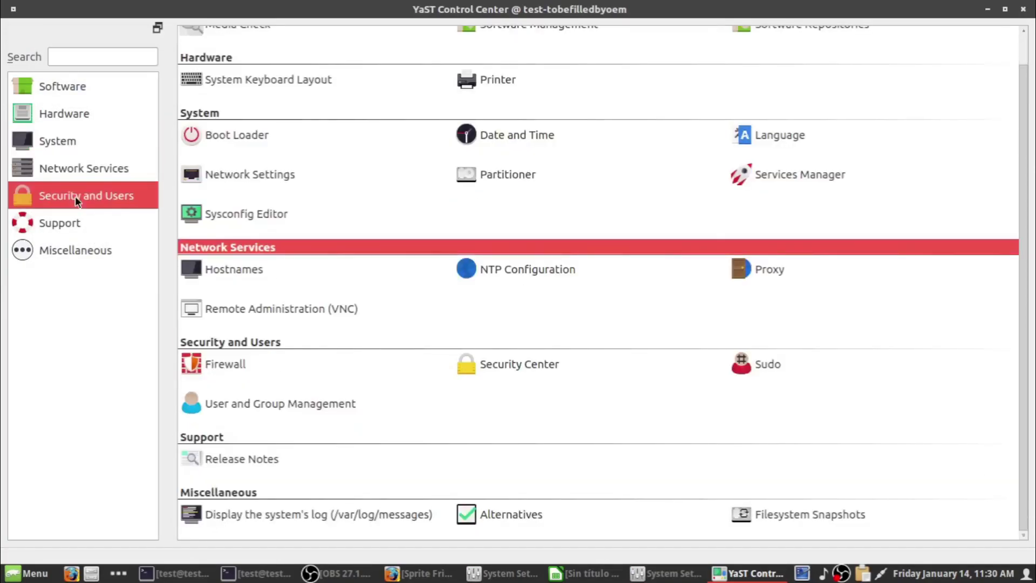
left_click(1024, 9)
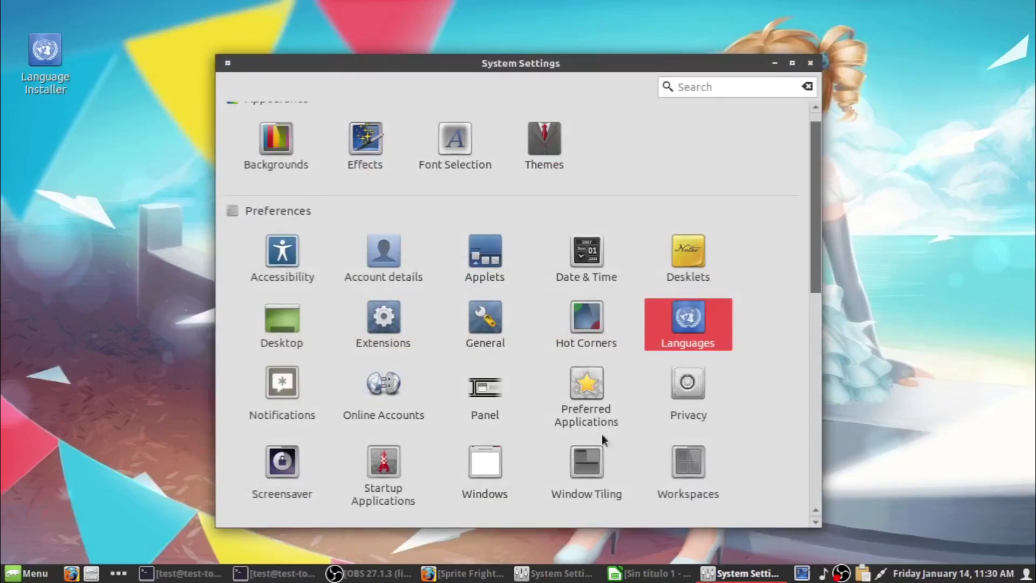
scroll(575, 418, "down", 10)
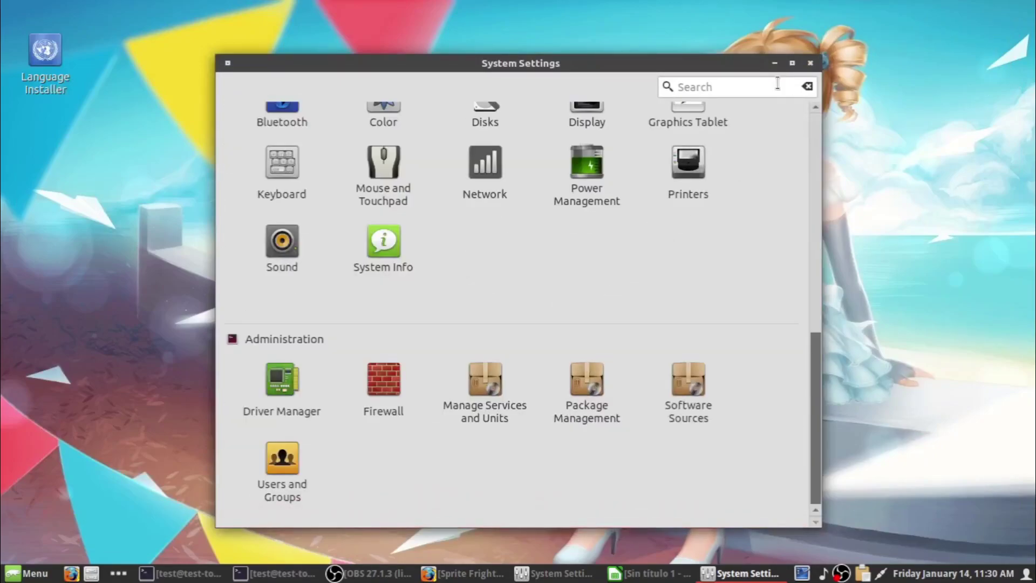
left_click(809, 63)
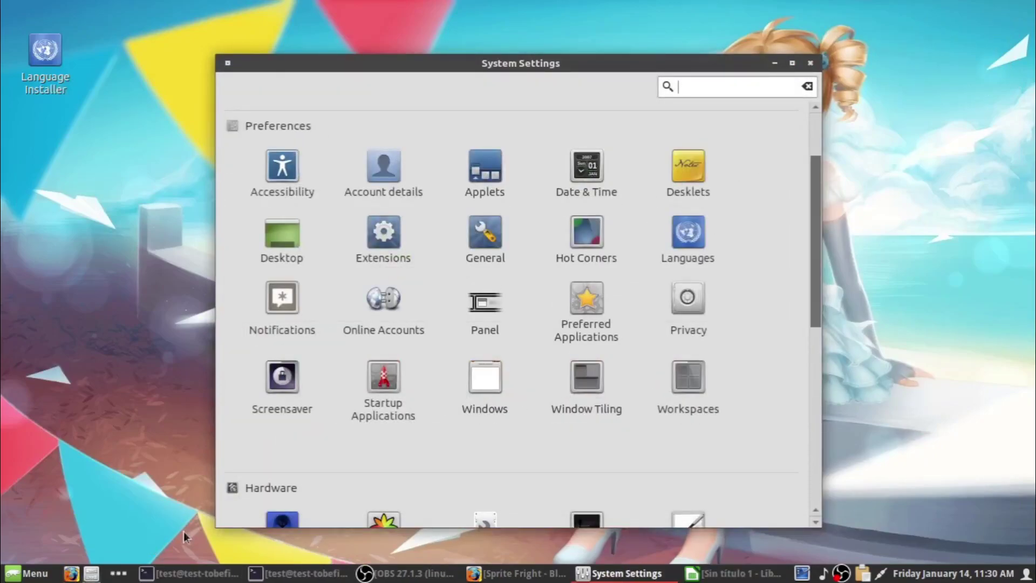
- Open the file manager and go to the Pictures folder inside Home
left_click(86, 575)
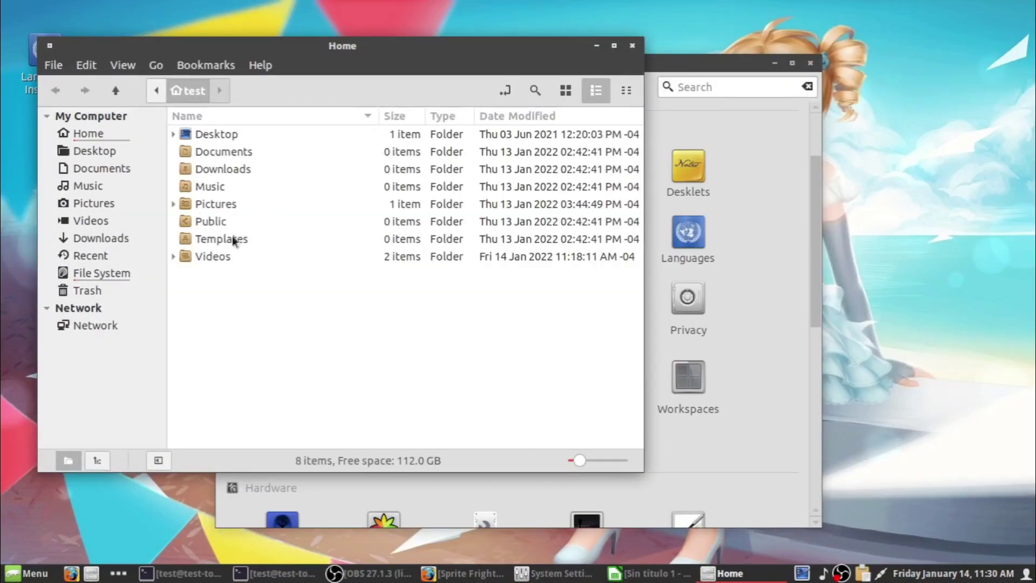
left_click(217, 203)
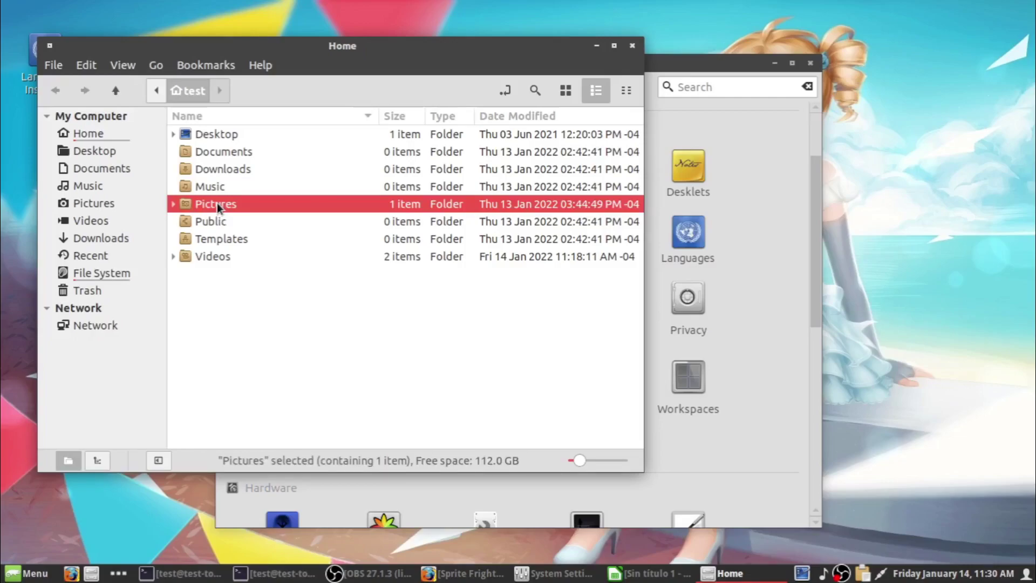
double_click(217, 203)
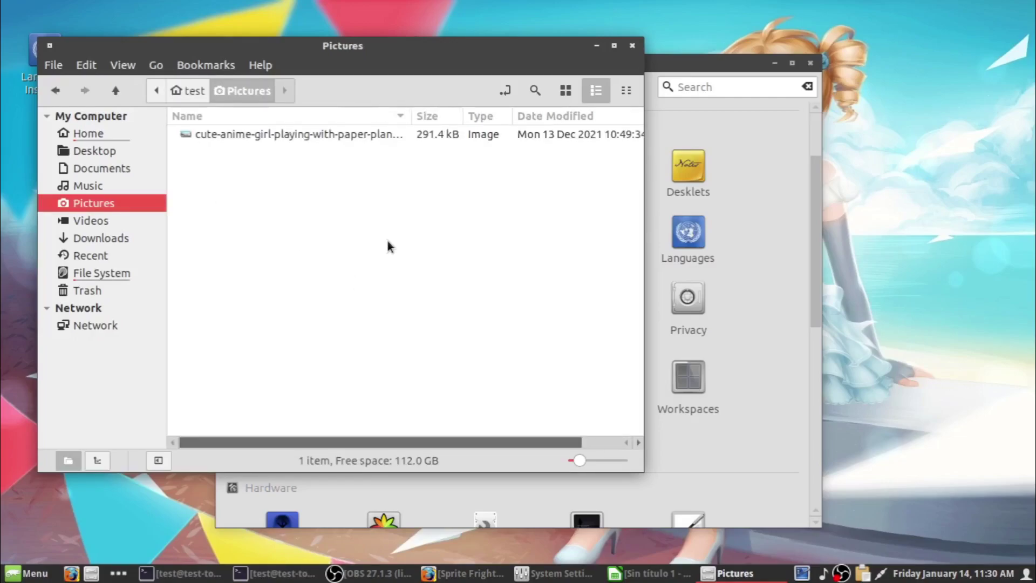
- Try smaller and larger zoom levels in the Pictures folder, leave it at the maximum, and minimise the window
key("ctrl+plus")
key("ctrl+plus")
key("ctrl+minus")
key("ctrl+minus")
key("ctrl+plus")
key("ctrl+plus")
key("ctrl+minus")
key("ctrl+minus")
key("ctrl+plus")
key("ctrl+plus")
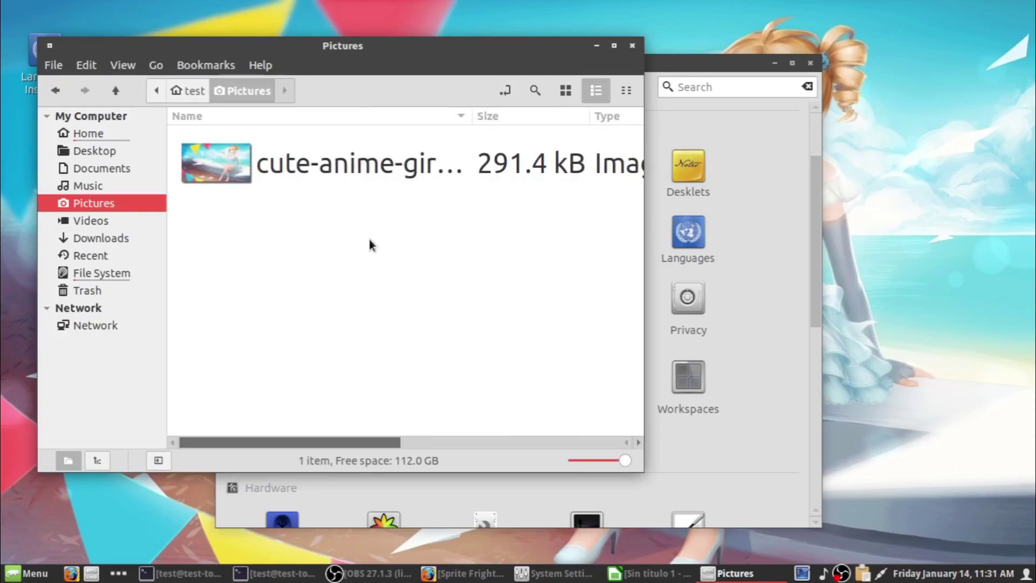
key("ctrl+plus")
left_click_drag(323, 441, 302, 436)
left_click(597, 46)
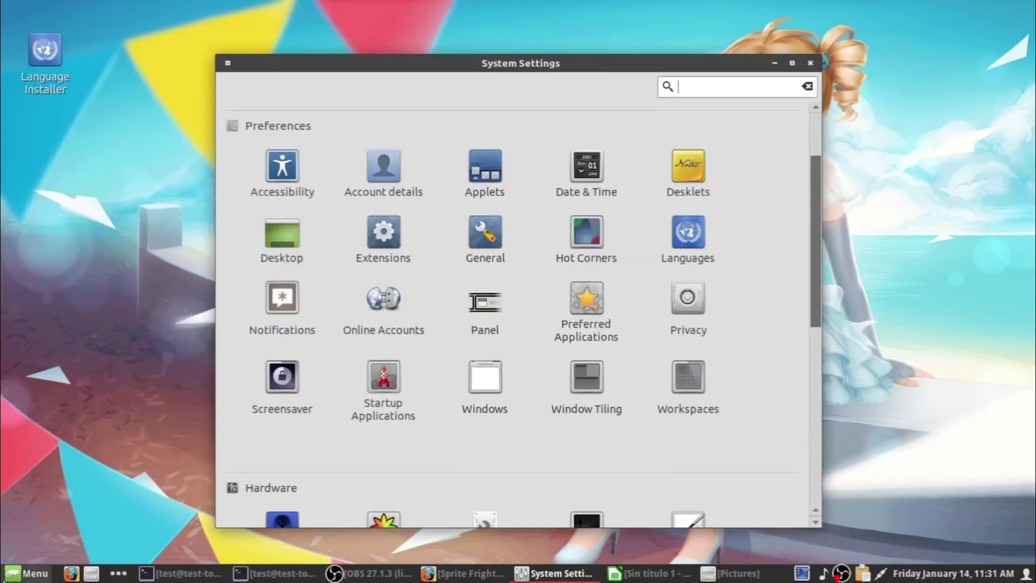
- Browse the Administration, Sound & Video, Accessories, Places and Preferences categories of the installed applications
key("super")
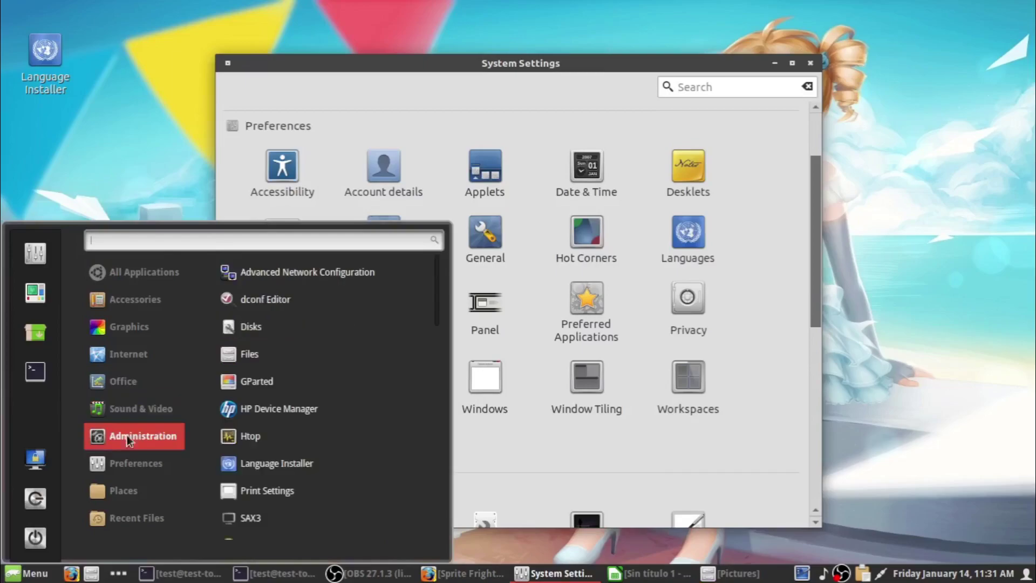
mouse_move(144, 488)
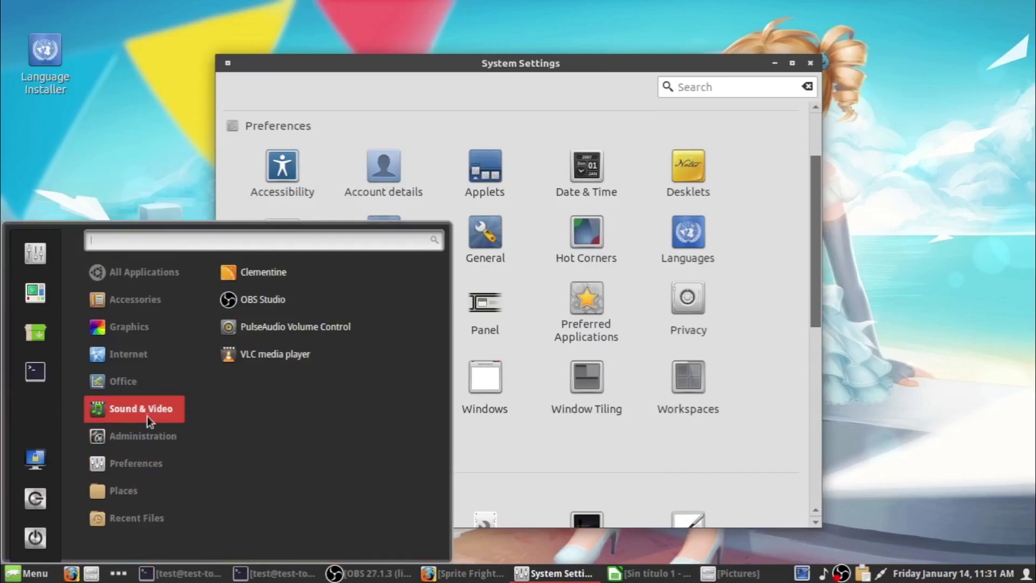
mouse_move(152, 387)
mouse_move(161, 439)
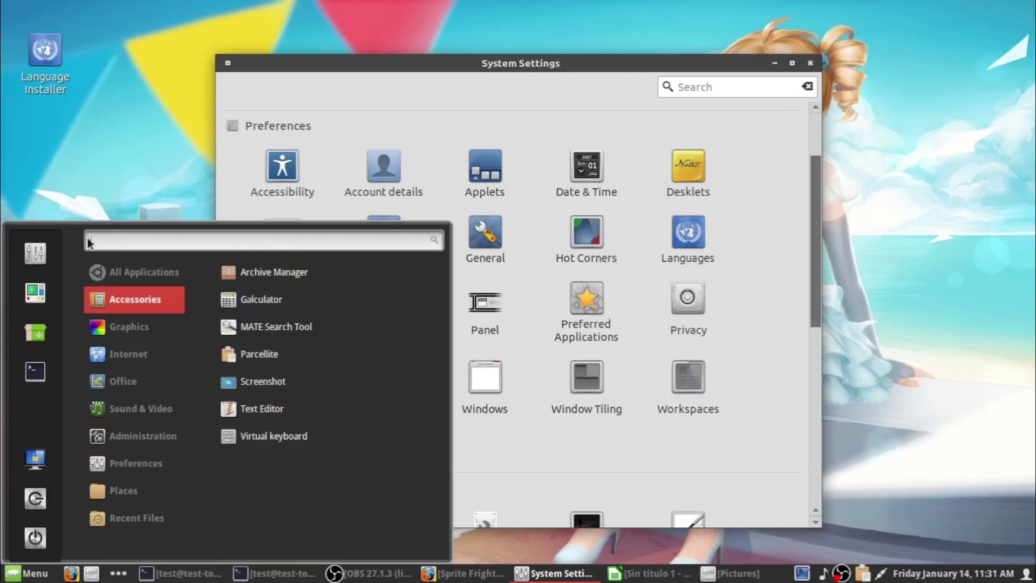
mouse_move(110, 504)
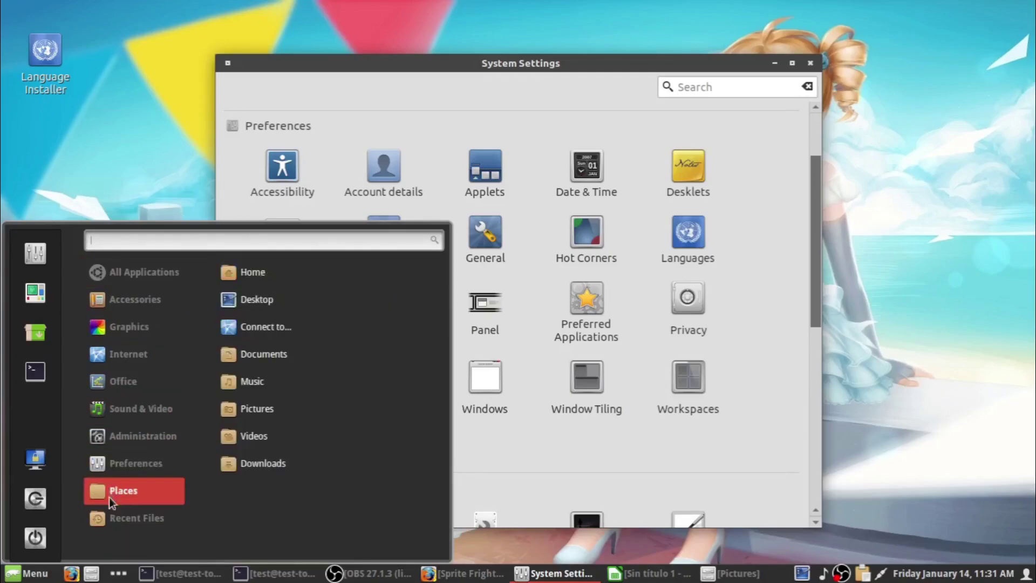
mouse_move(106, 461)
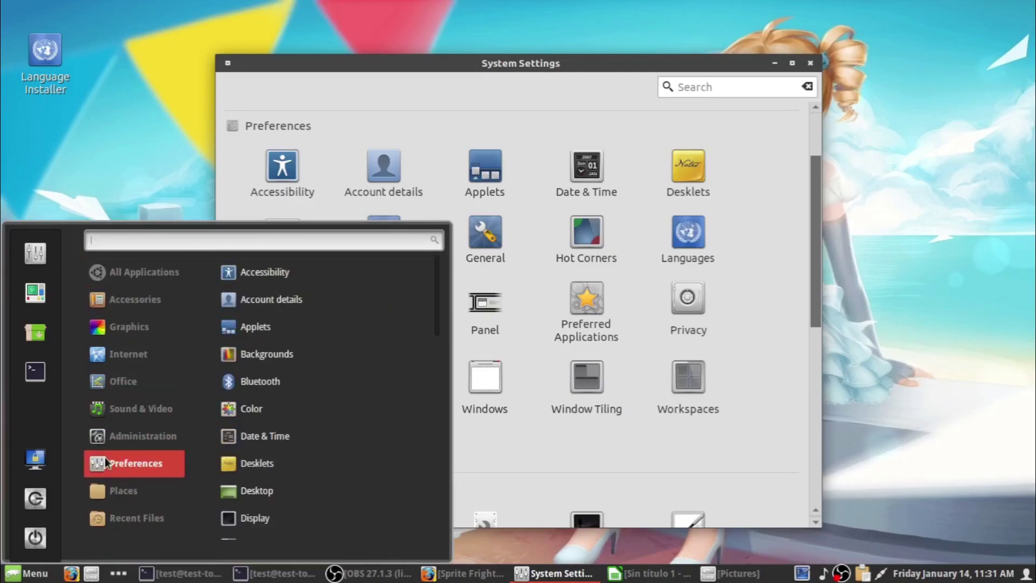